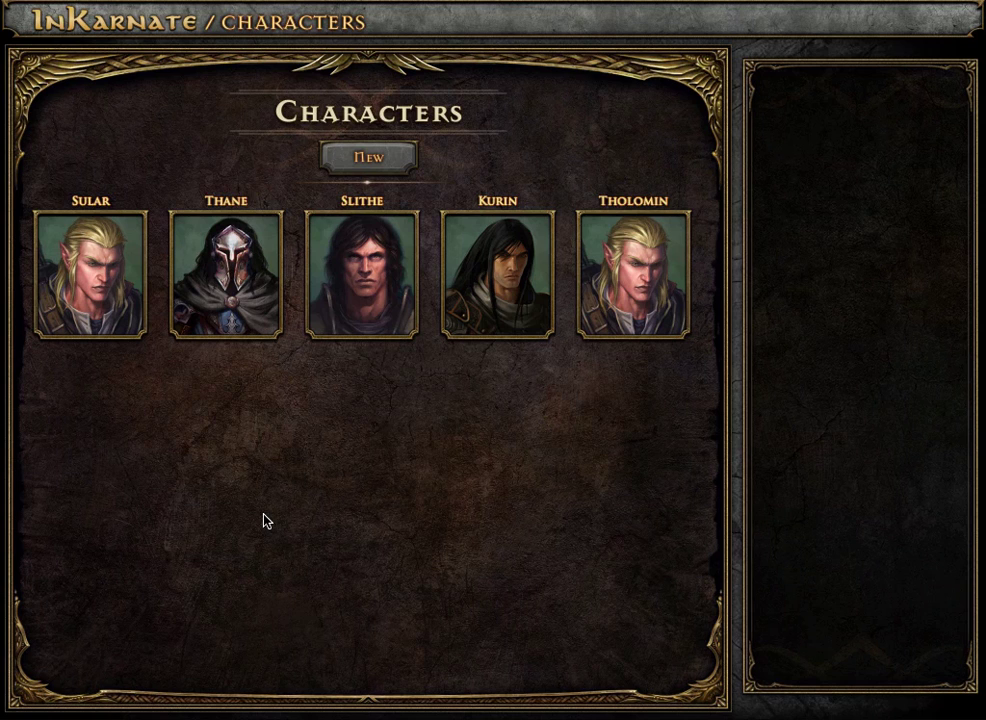
Step: Review Sular's, Thane's and Kurin's stats, then start a new character
left_click(117, 309)
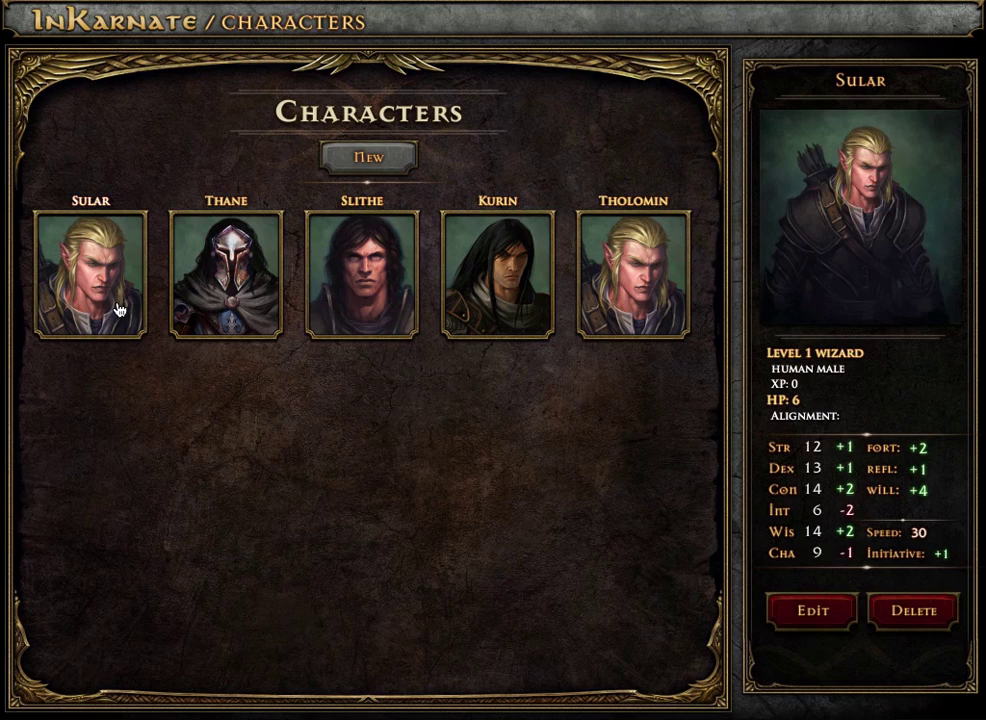
left_click(220, 291)
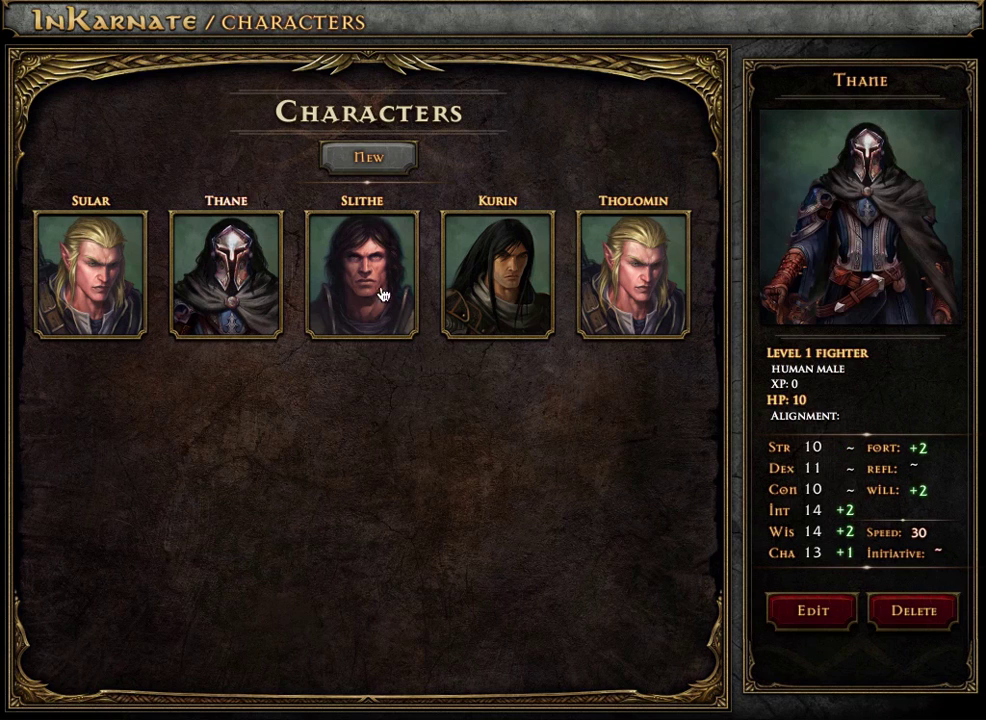
left_click(490, 293)
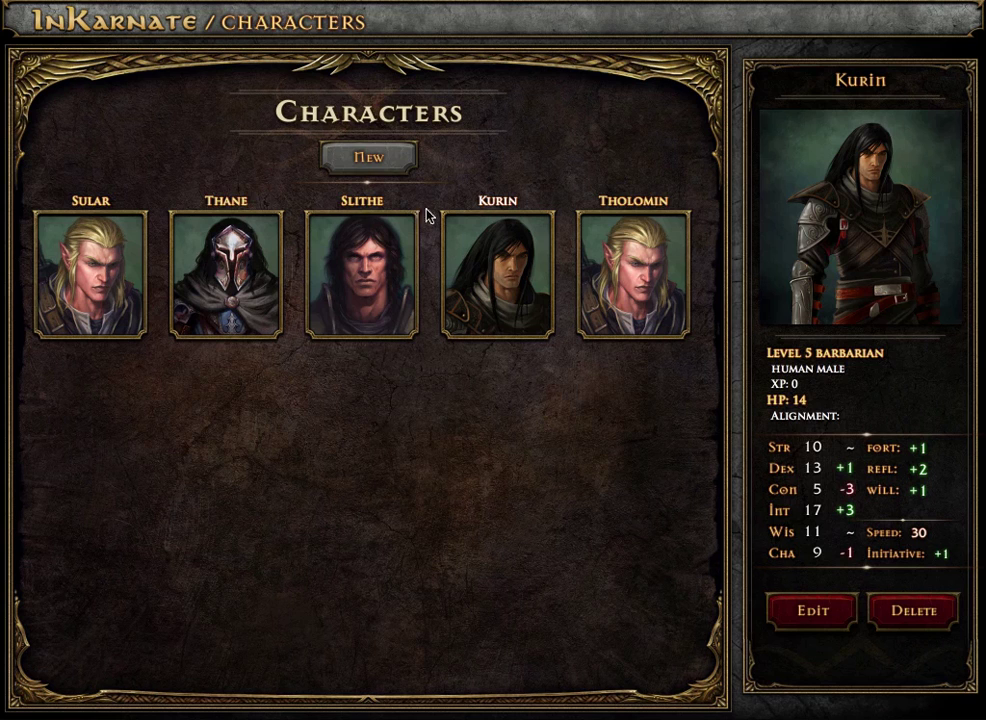
left_click(370, 160)
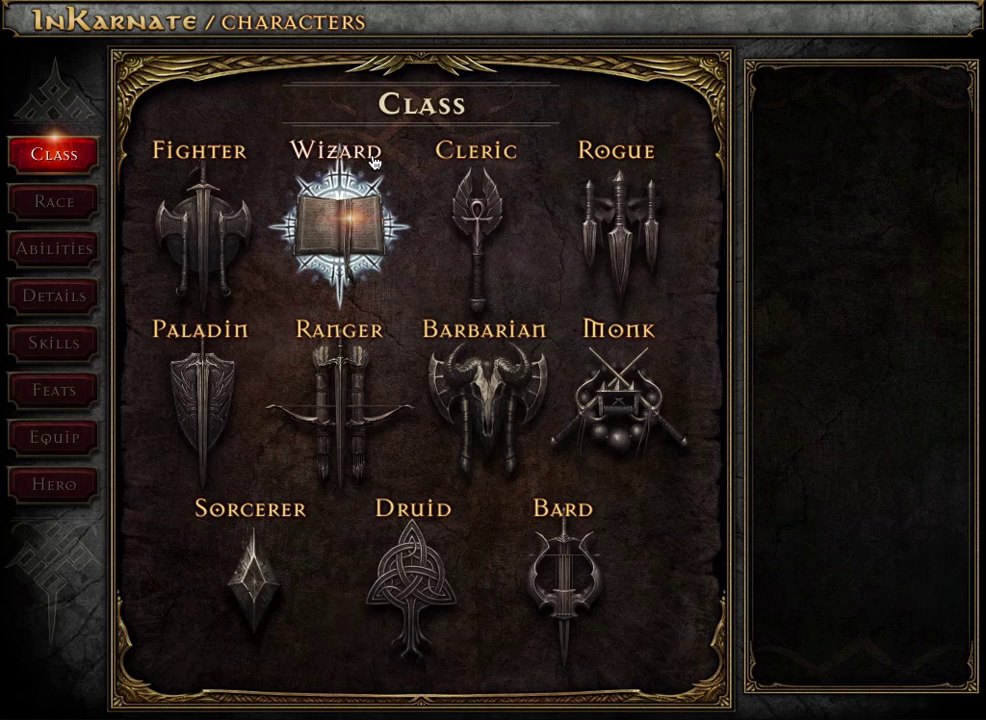
Step: Compare Wizard, Fighter, Paladin and Barbarian, then pick Rogue as the class
left_click(372, 160)
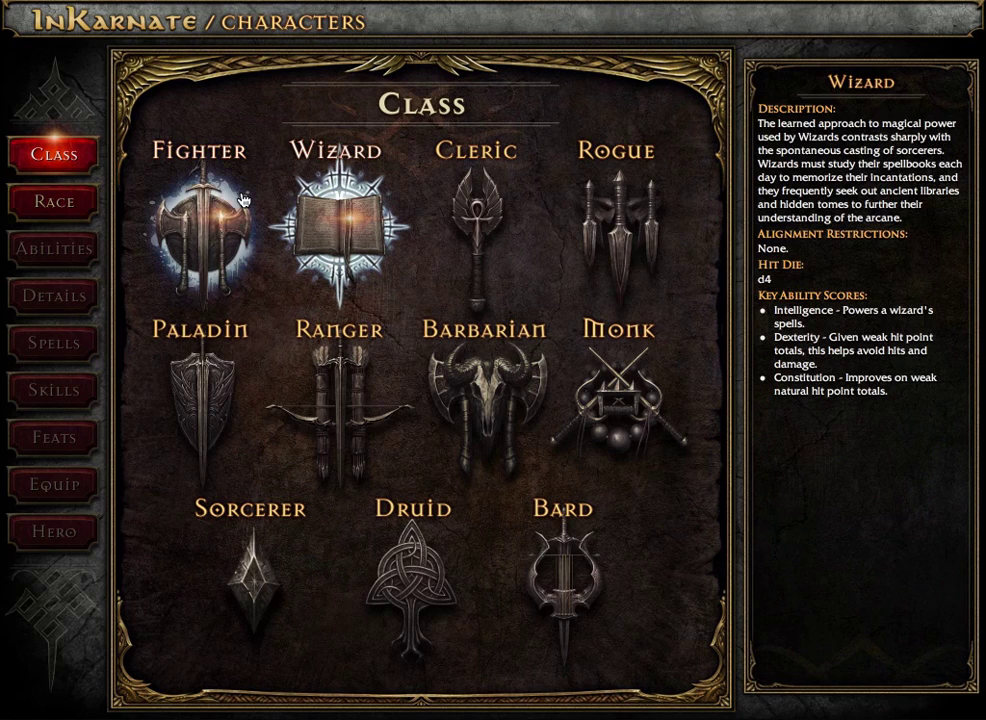
left_click(188, 160)
left_click(196, 374)
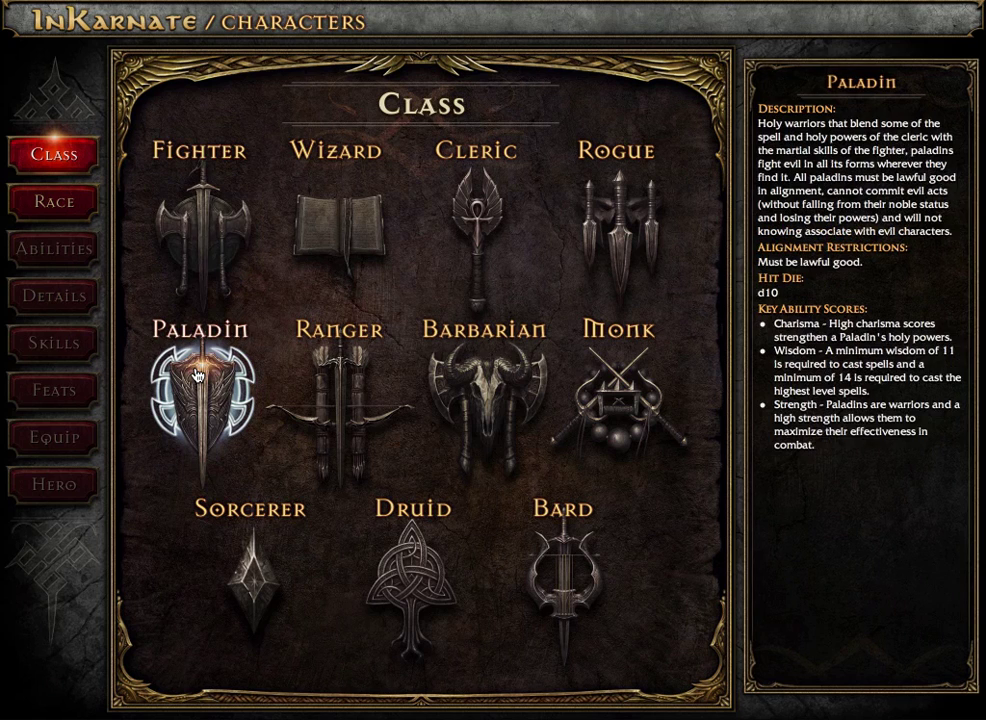
left_click(474, 398)
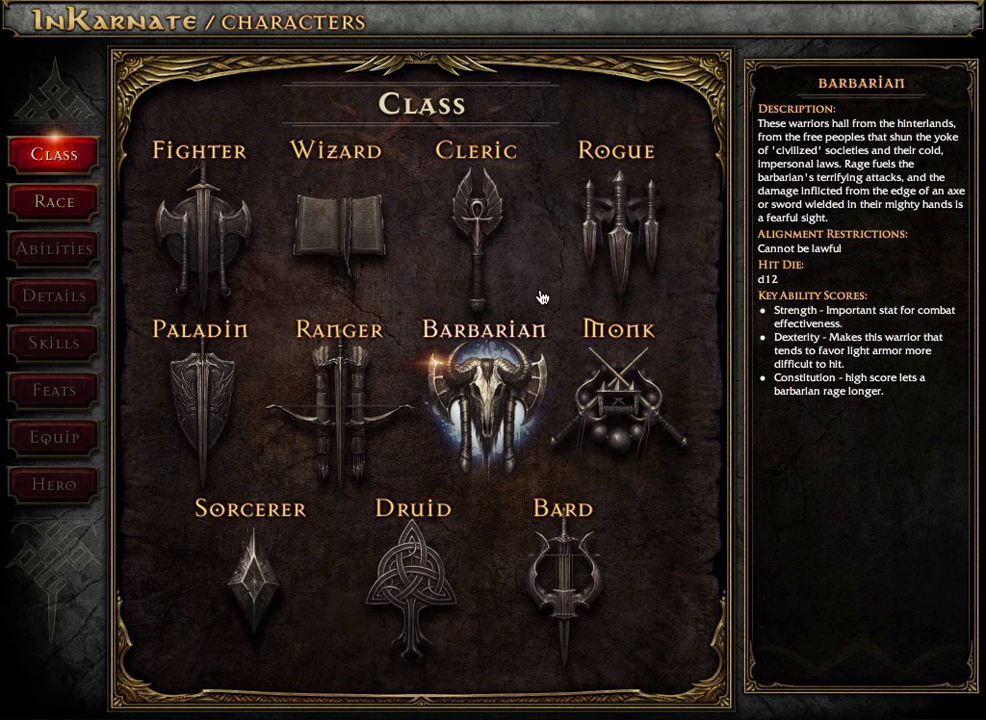
left_click(605, 228)
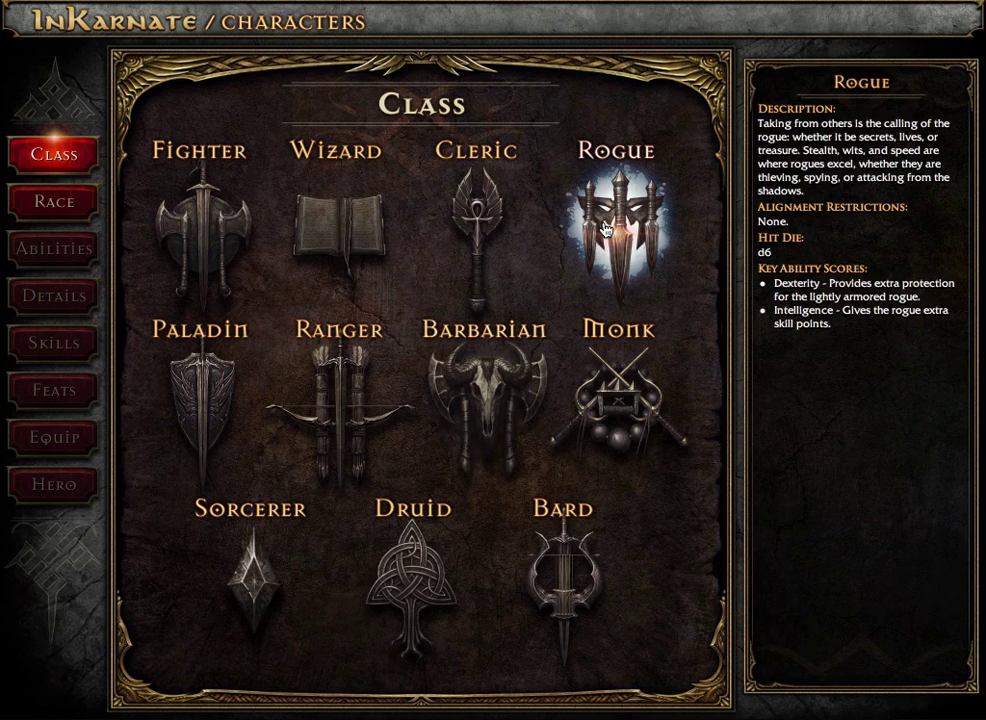
left_click(54, 202)
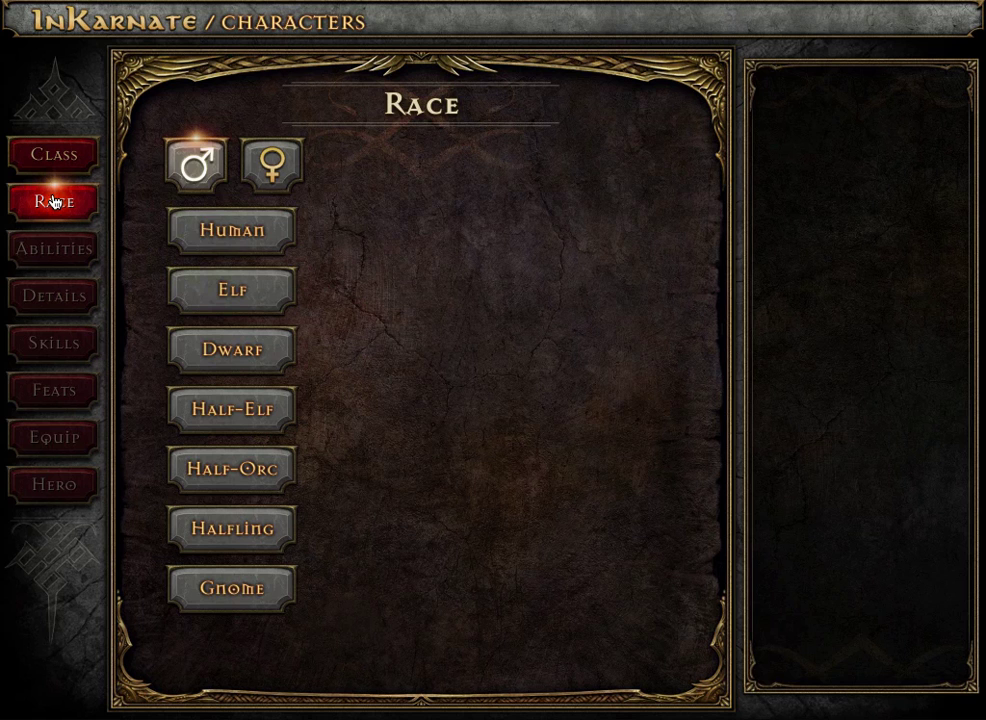
Step: After previewing Human, Half-Elf, Half-Orc and Dwarf, make the character a female Elf
left_click(213, 230)
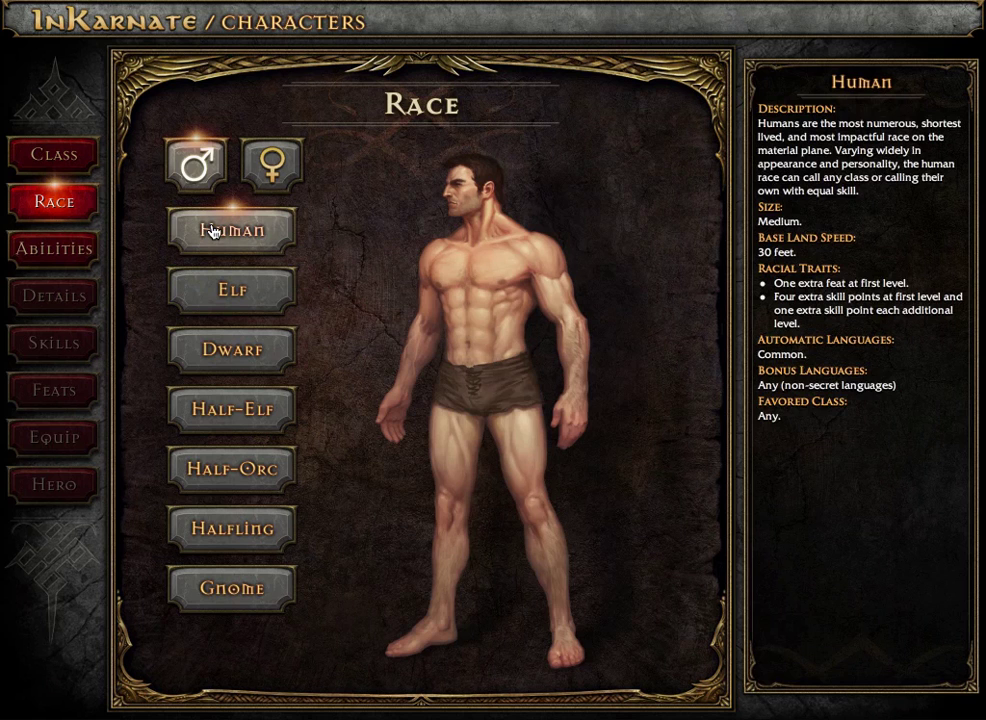
left_click(218, 310)
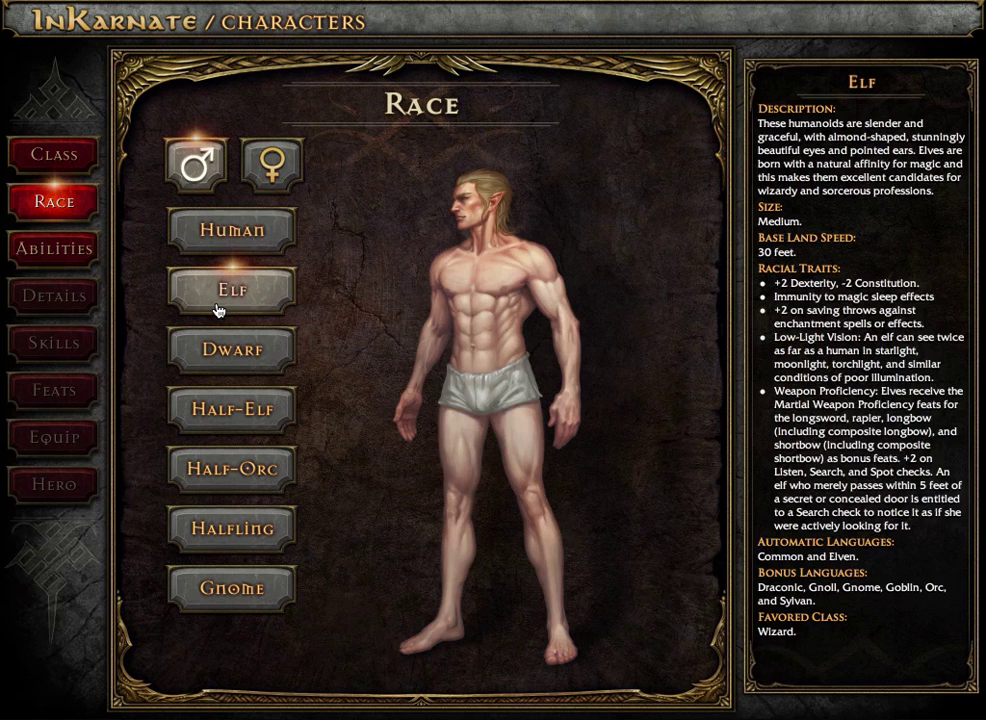
left_click(222, 410)
left_click(230, 470)
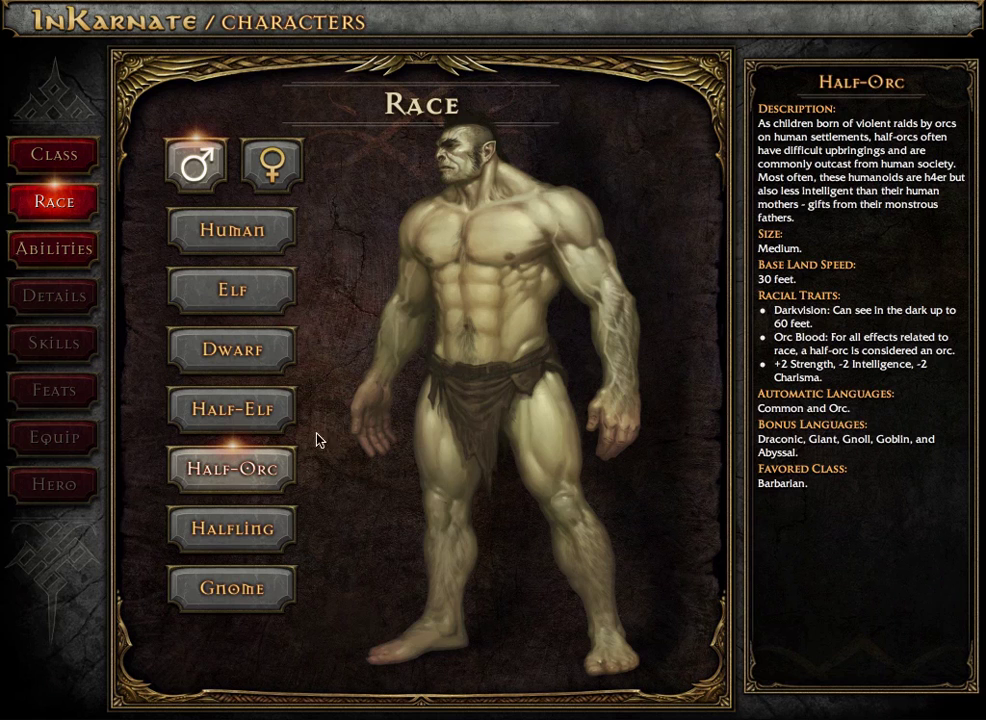
left_click(277, 175)
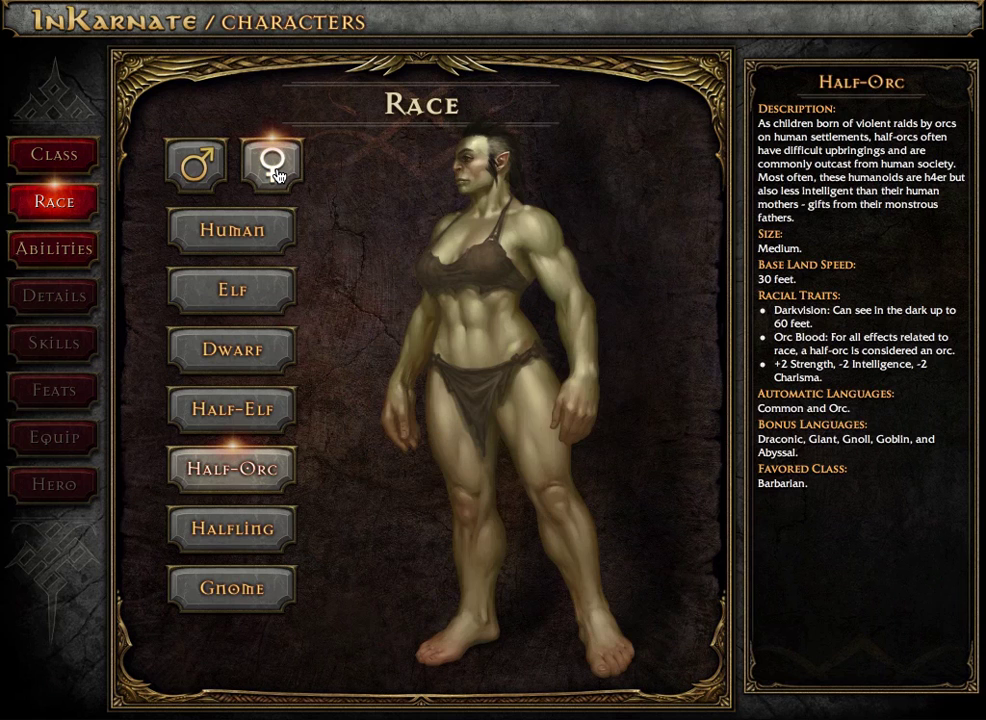
left_click(269, 414)
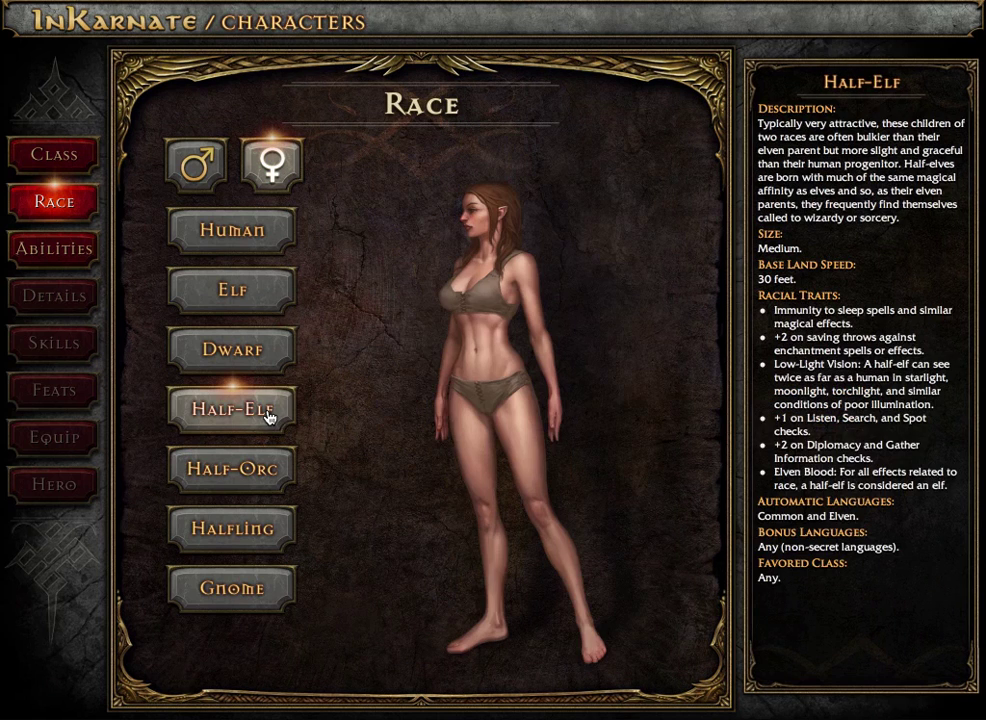
left_click(270, 364)
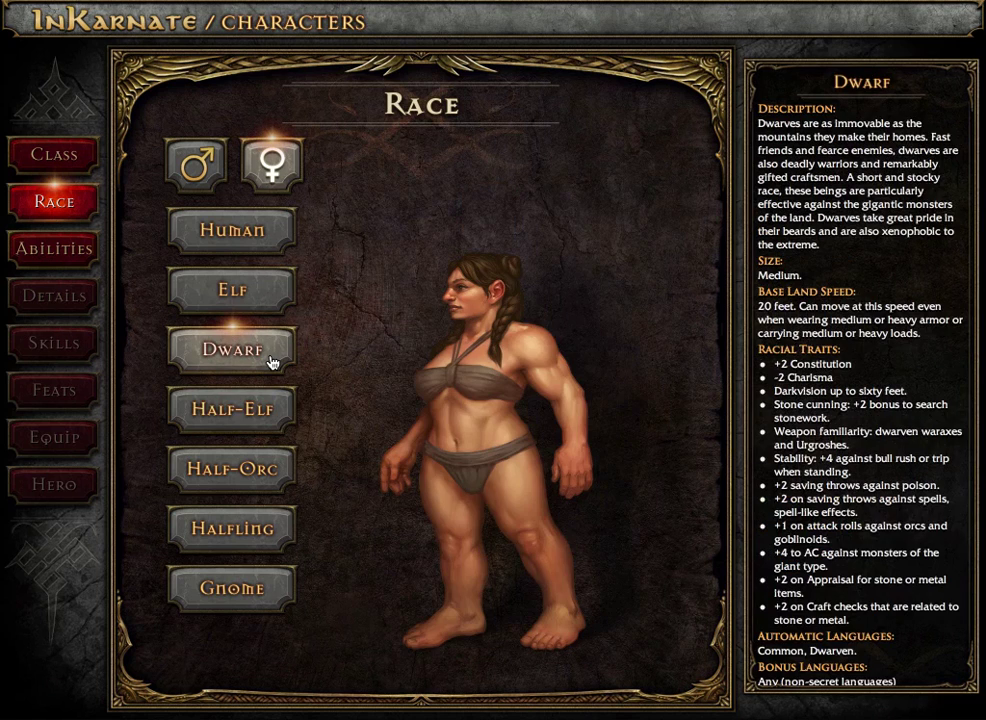
left_click(246, 296)
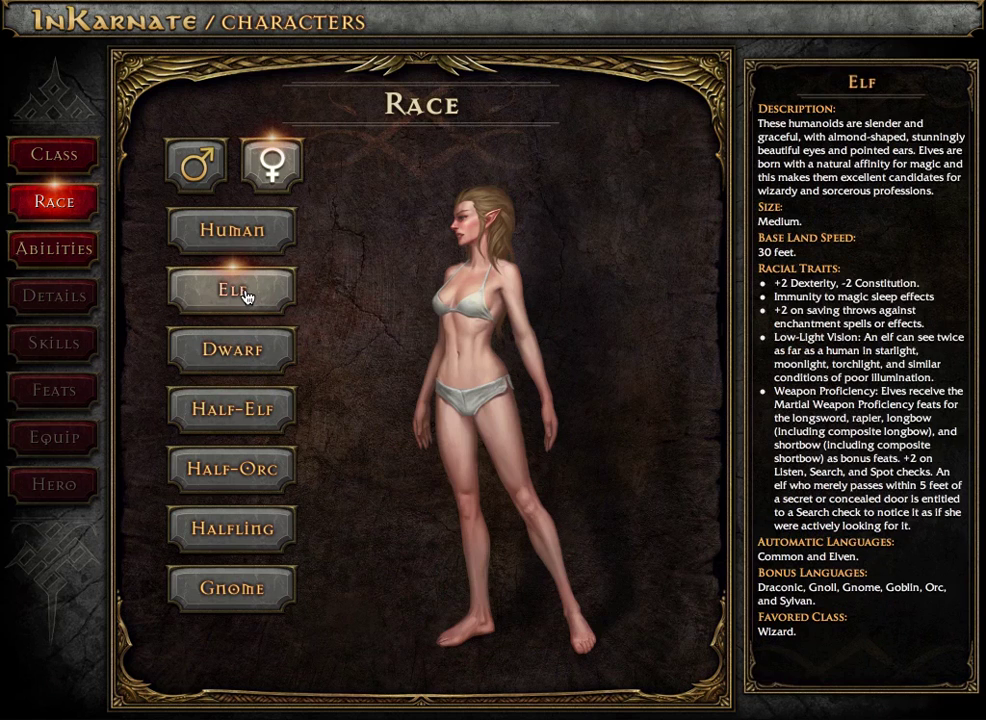
left_click(60, 248)
Step: Roll scores and swap tiles to get Str 16, Dex 20, Con 13, Int 10, Wis 6, Cha 12
left_click(491, 176)
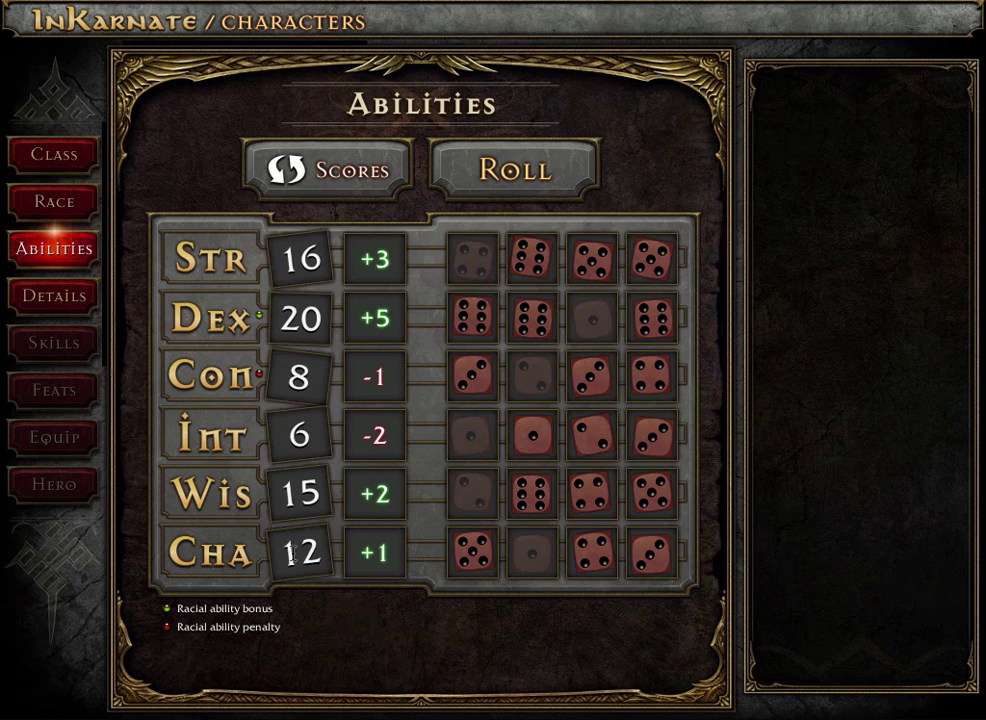
left_click_drag(291, 552, 303, 428)
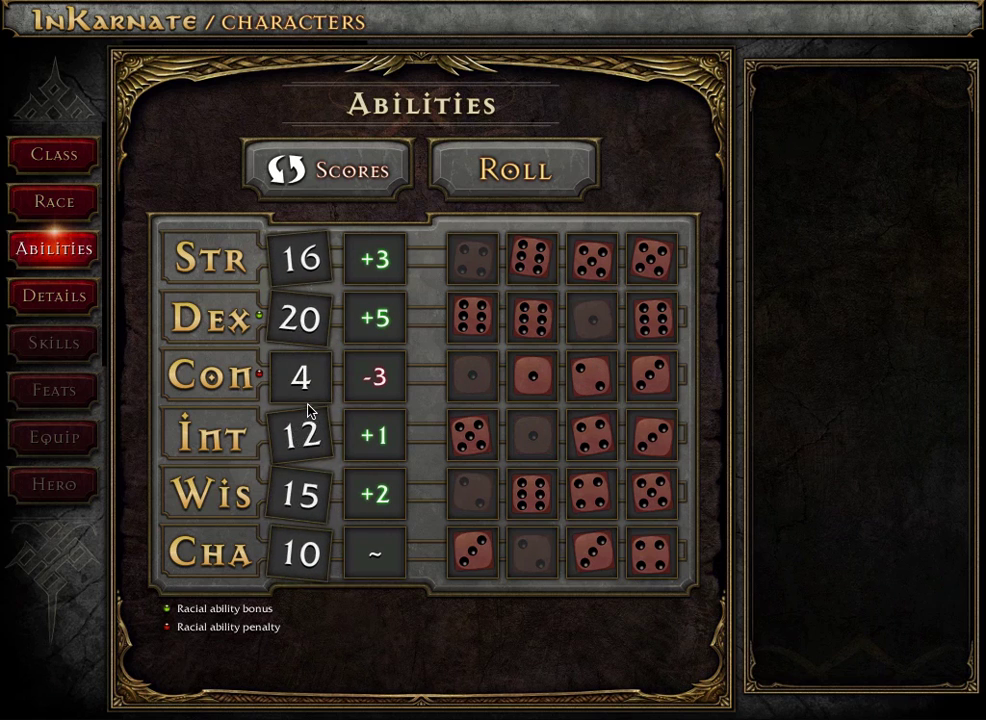
left_click_drag(302, 545, 303, 438)
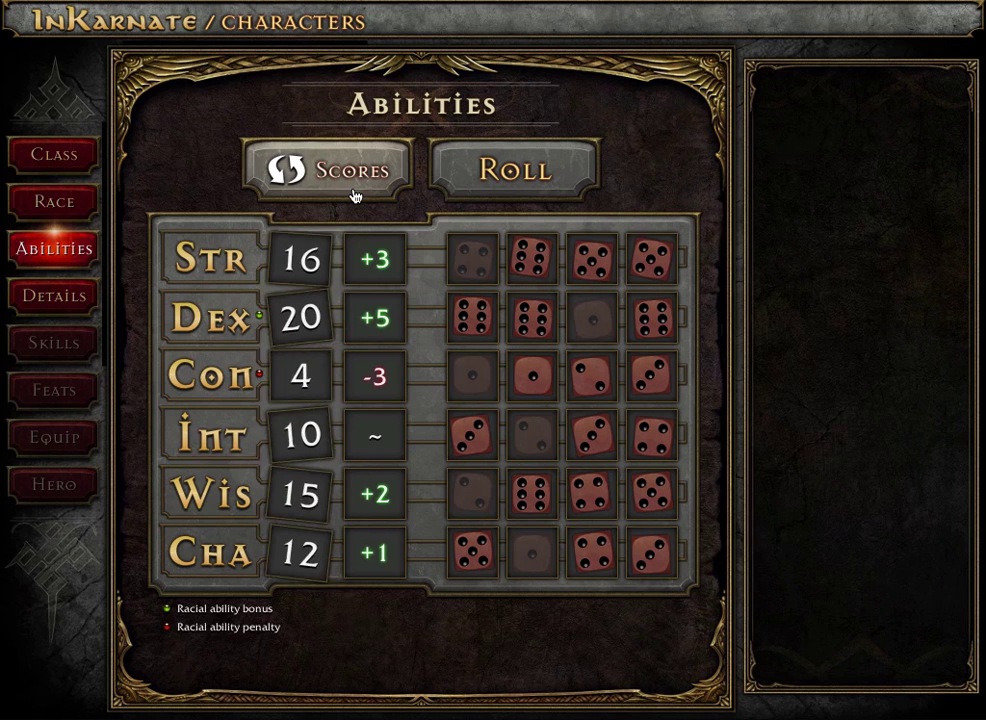
left_click_drag(302, 378, 292, 494)
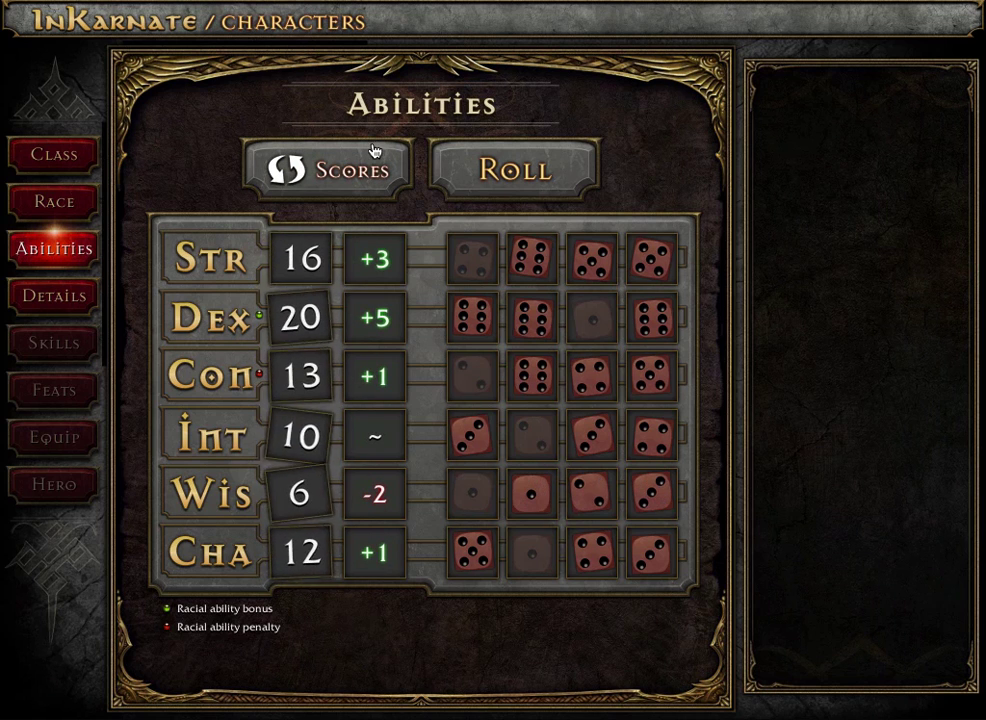
Step: Name the character 'Talashia Heartstalker' on the Details step
left_click(62, 299)
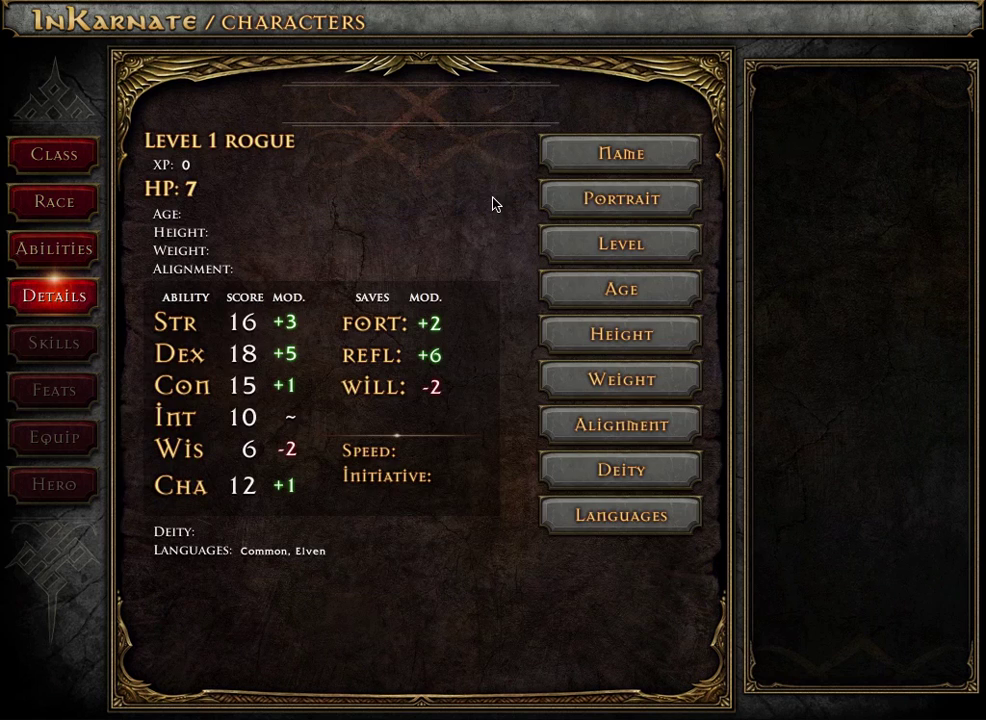
left_click(609, 168)
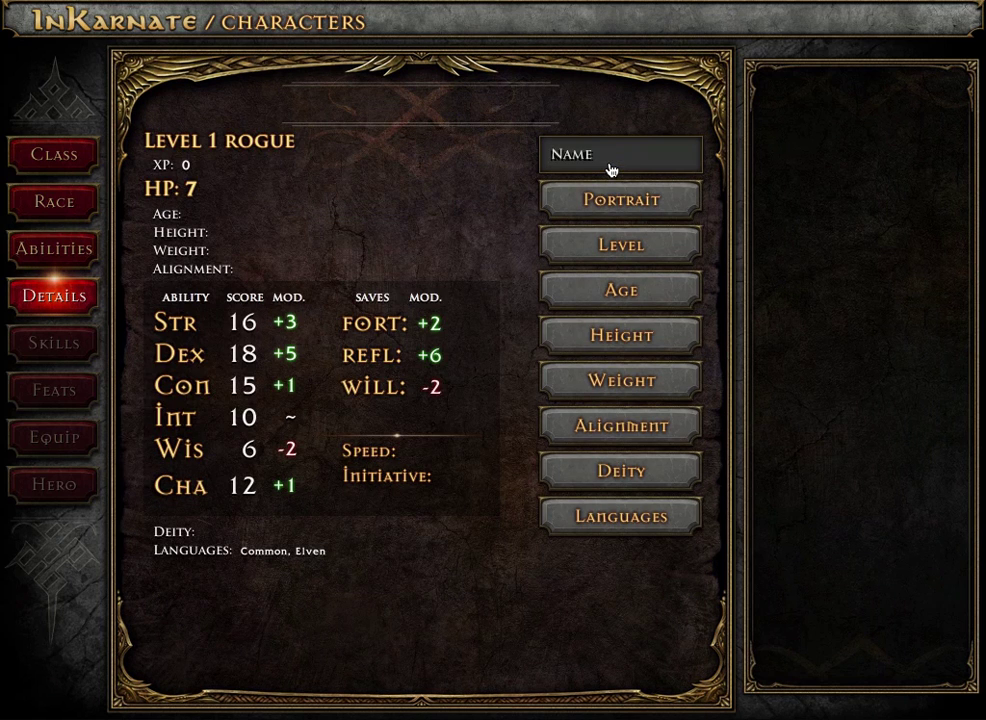
type("Talash")
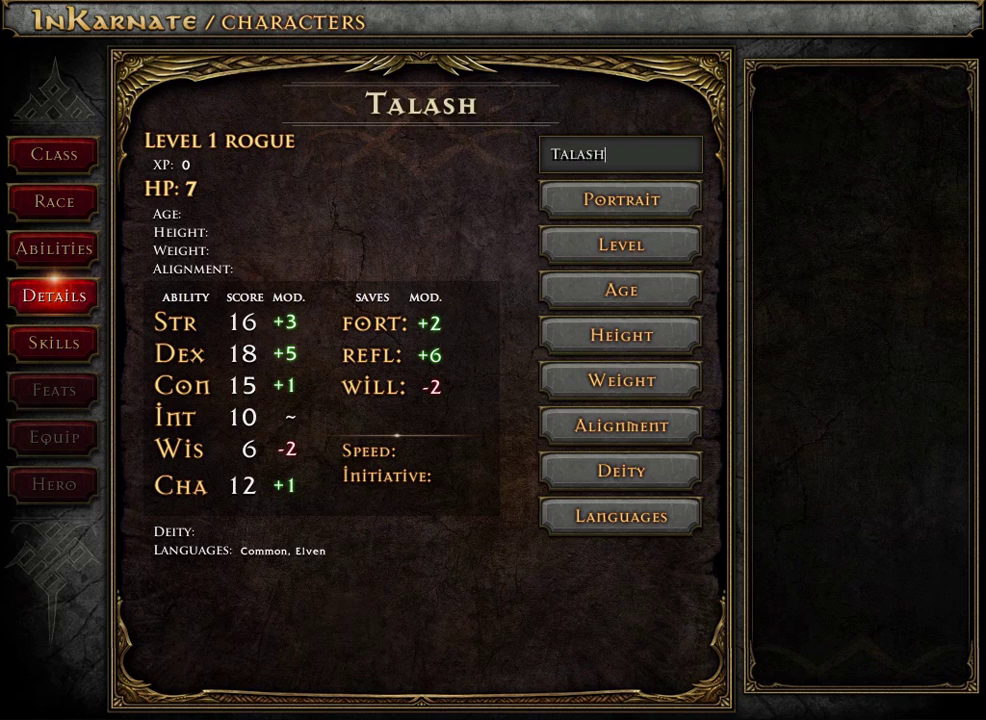
type("ia Heartstalker")
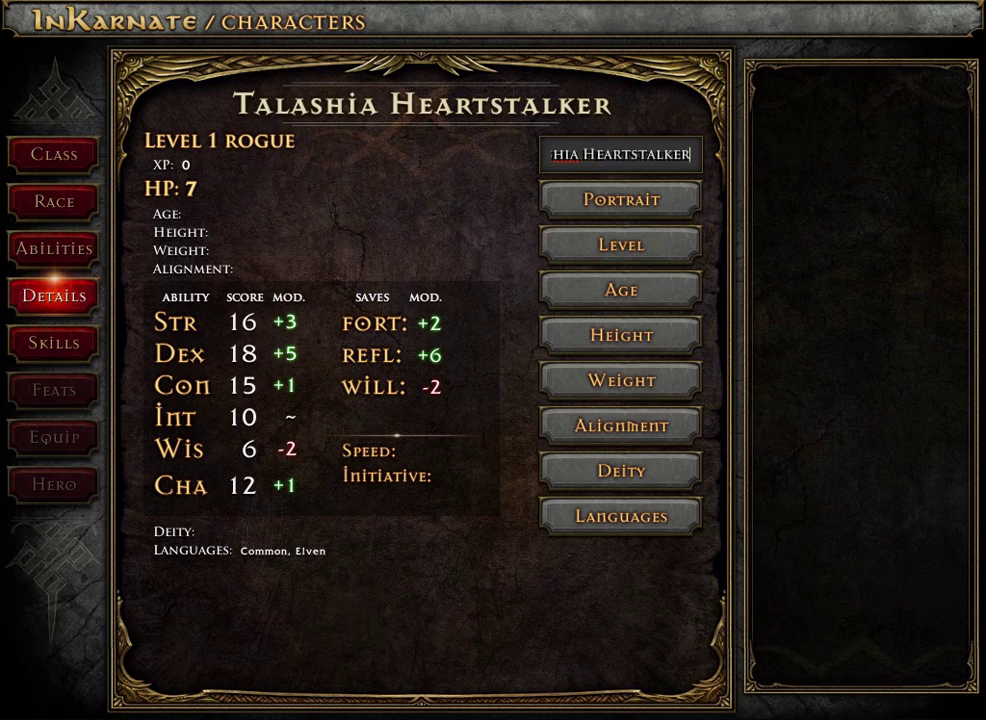
Step: Give her the blonde Elf Female 01 portrait
left_click(591, 203)
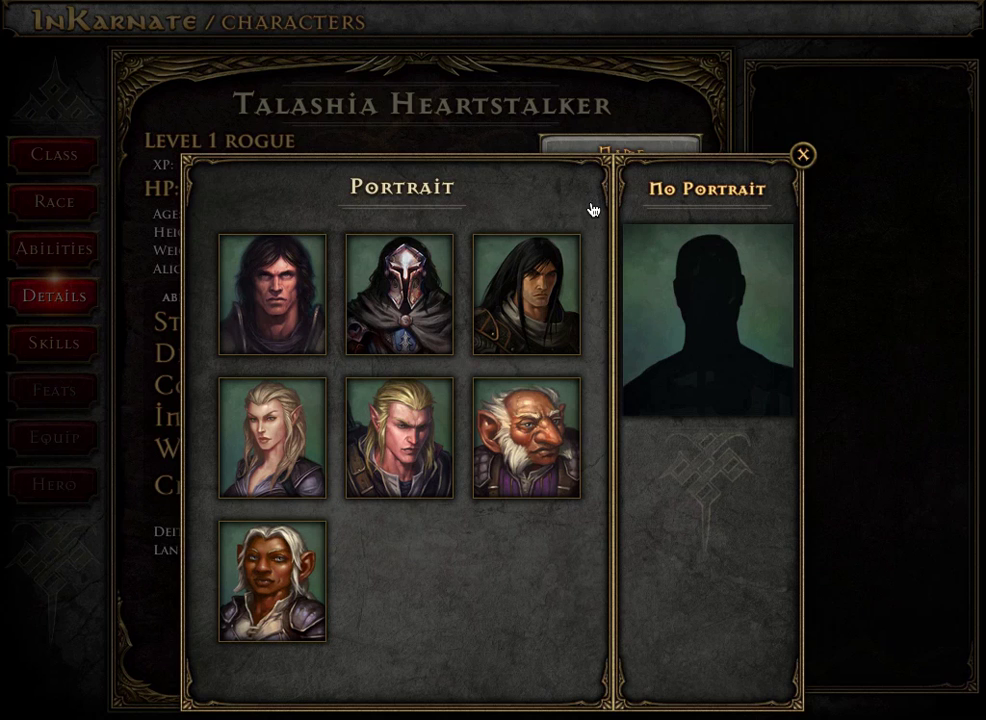
left_click(229, 467)
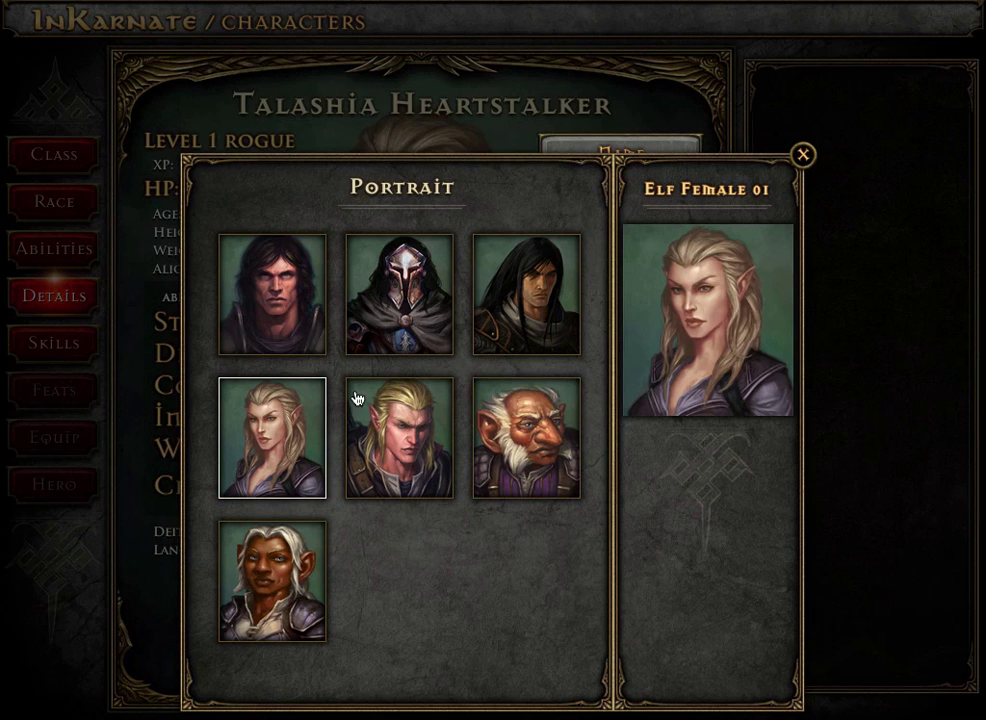
left_click(804, 155)
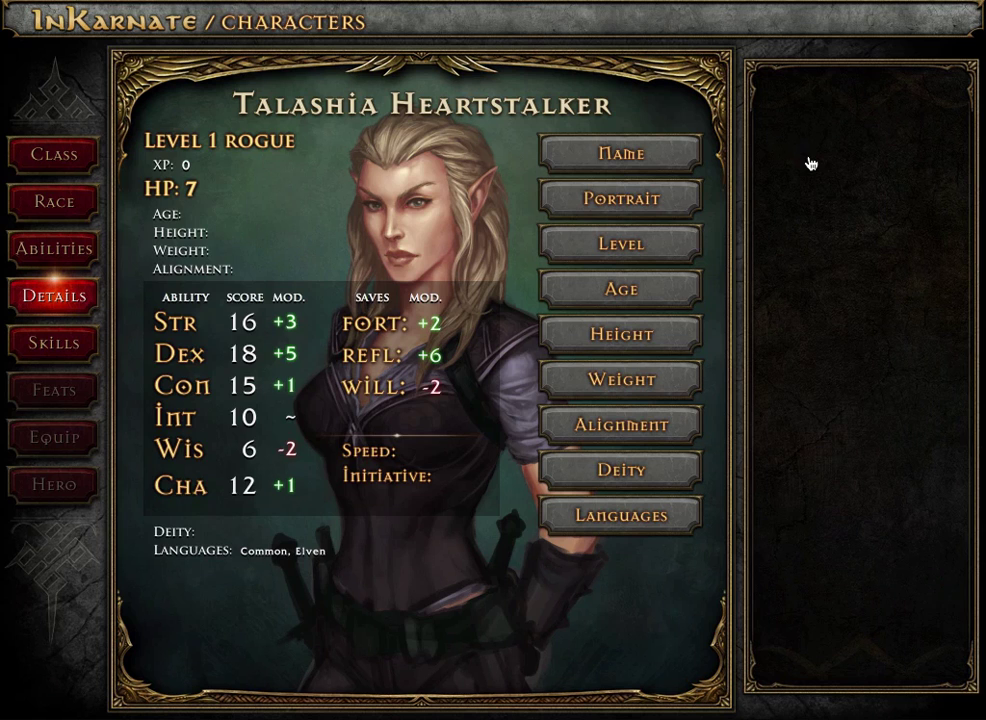
Step: Put three ranks into the Climb skill
left_click(57, 347)
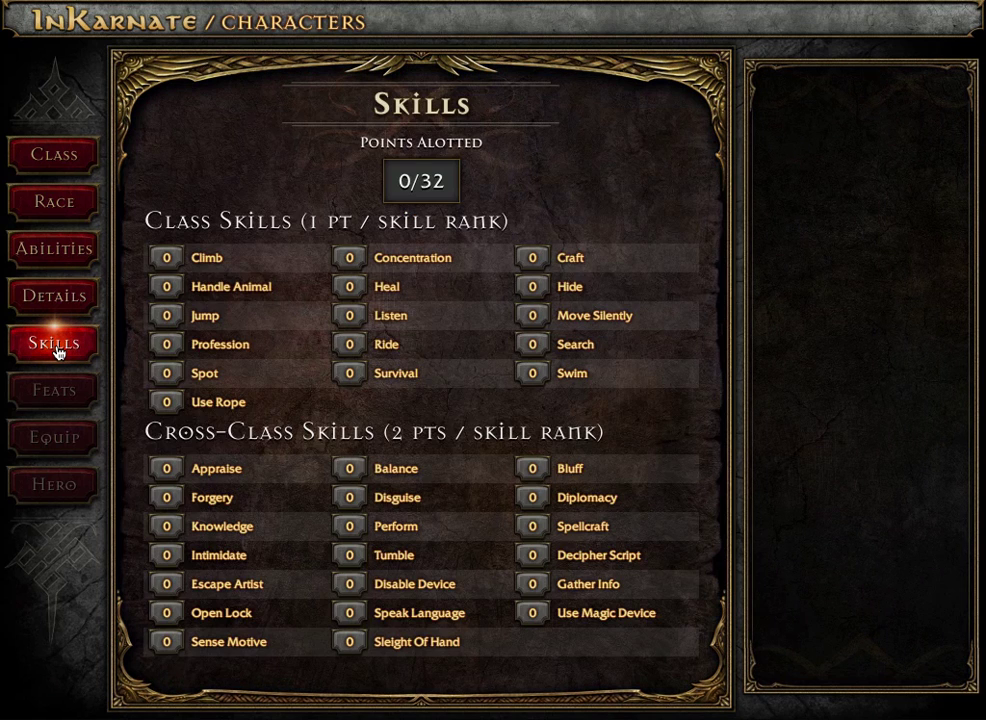
left_click(208, 257)
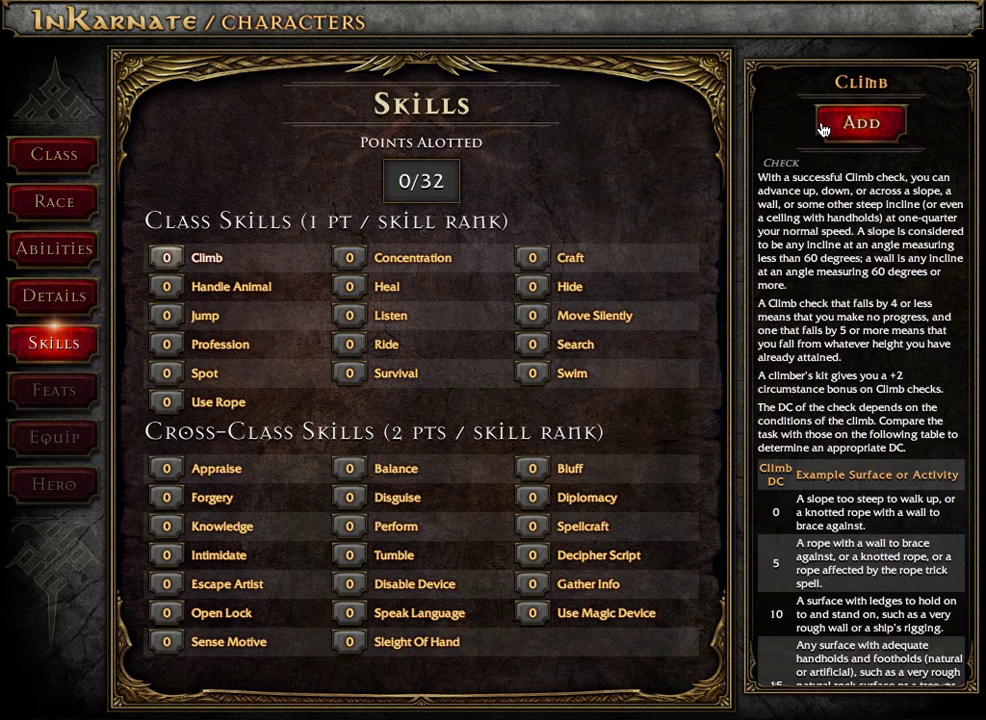
left_click(822, 127)
left_click(822, 127)
left_click(822, 127)
left_click(822, 127)
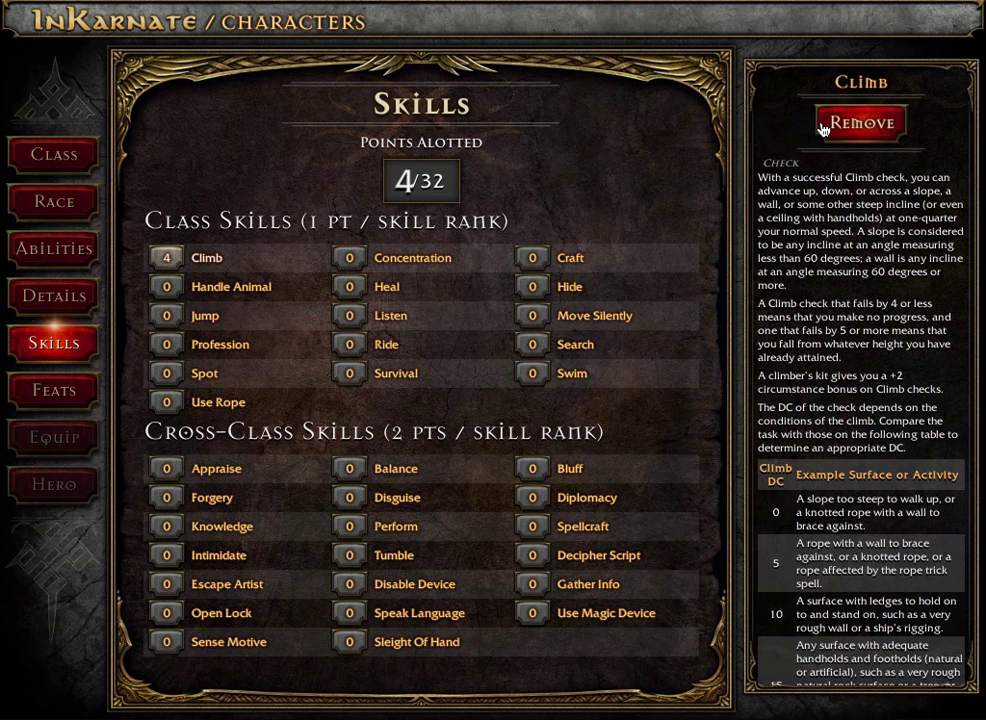
Step: Raise Hide by four ranks
left_click(551, 289)
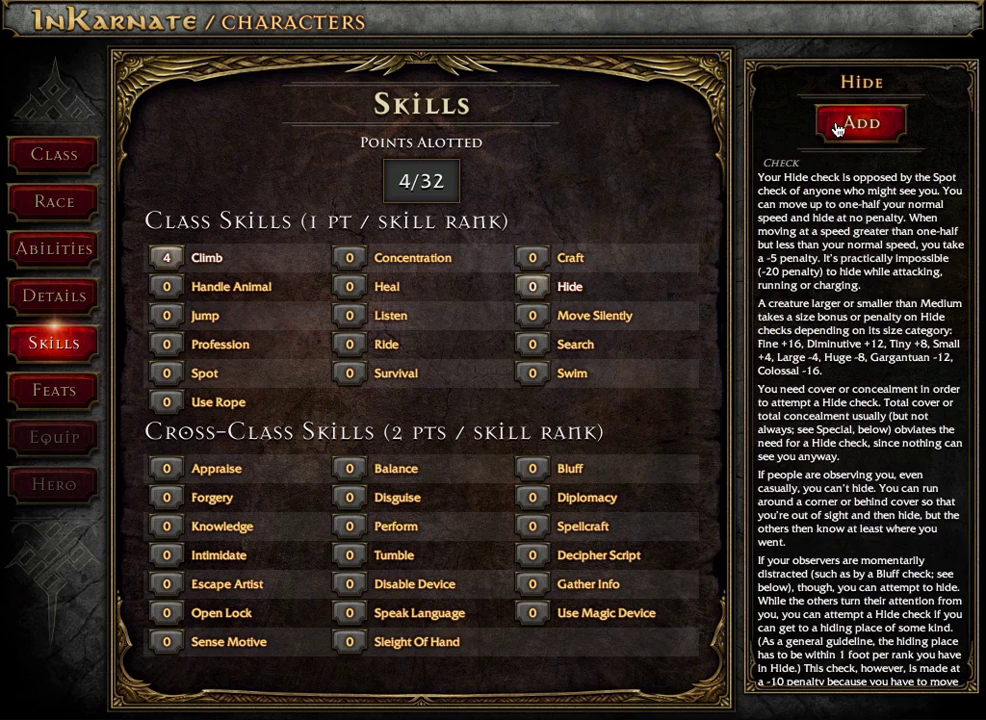
left_click(838, 125)
left_click(834, 126)
left_click(834, 126)
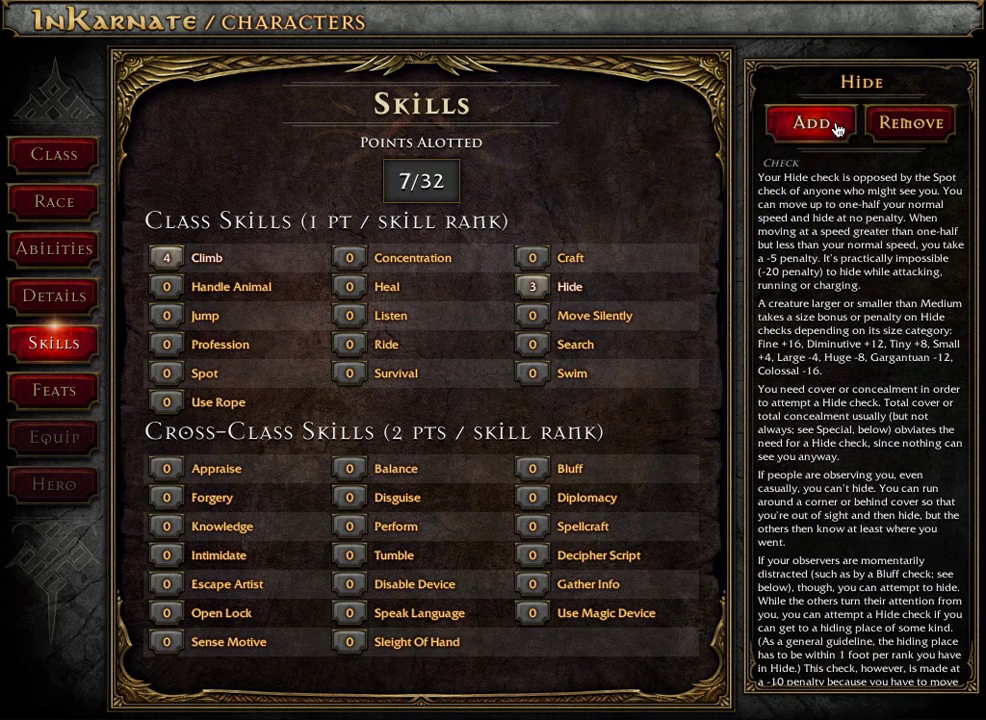
left_click(834, 126)
Step: Add a rank to Move Silently and two ranks to Bluff
left_click(590, 316)
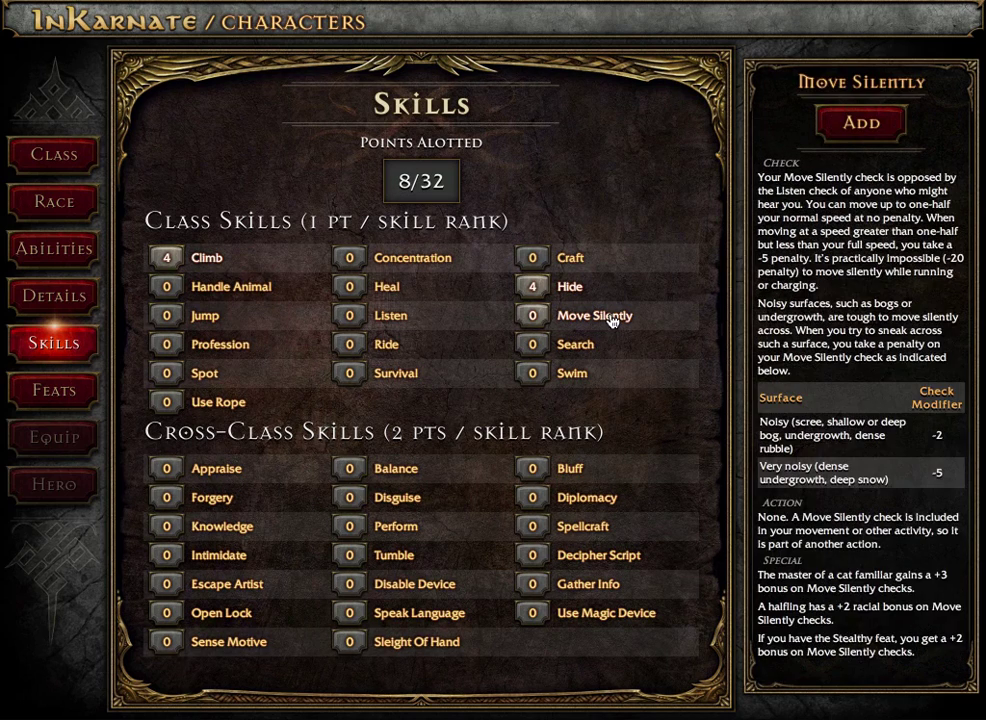
left_click(831, 130)
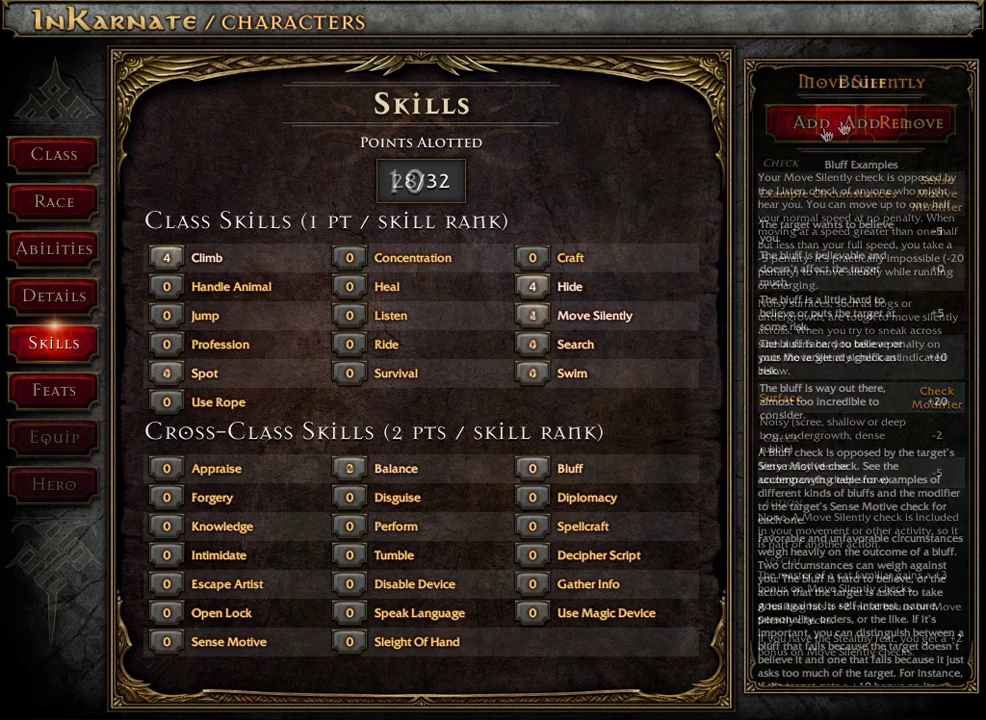
left_click(845, 124)
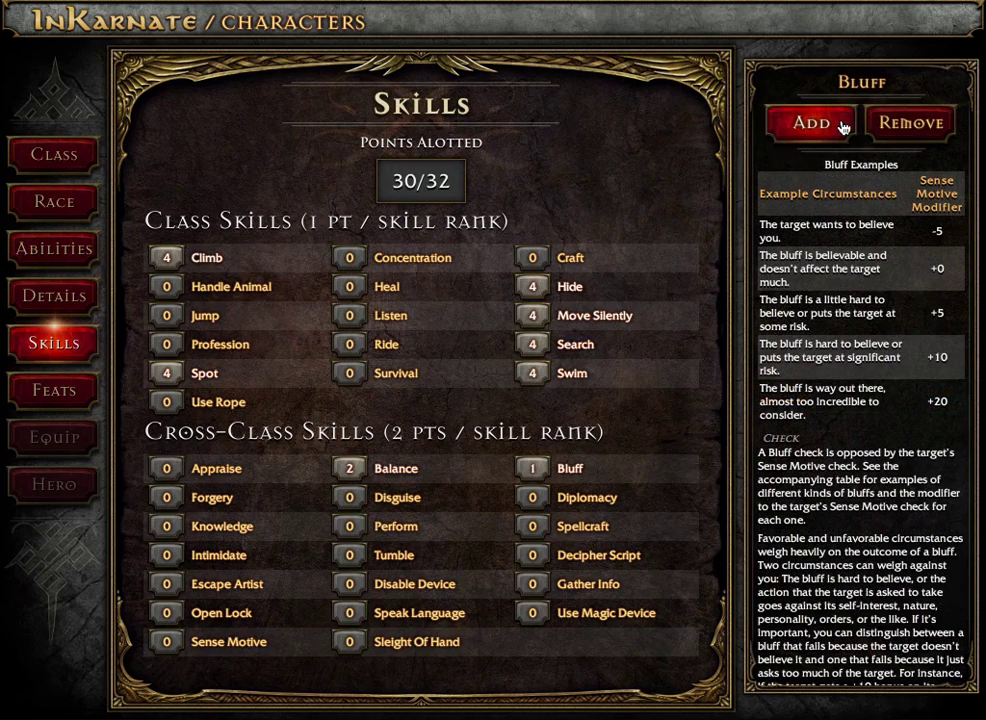
left_click(843, 126)
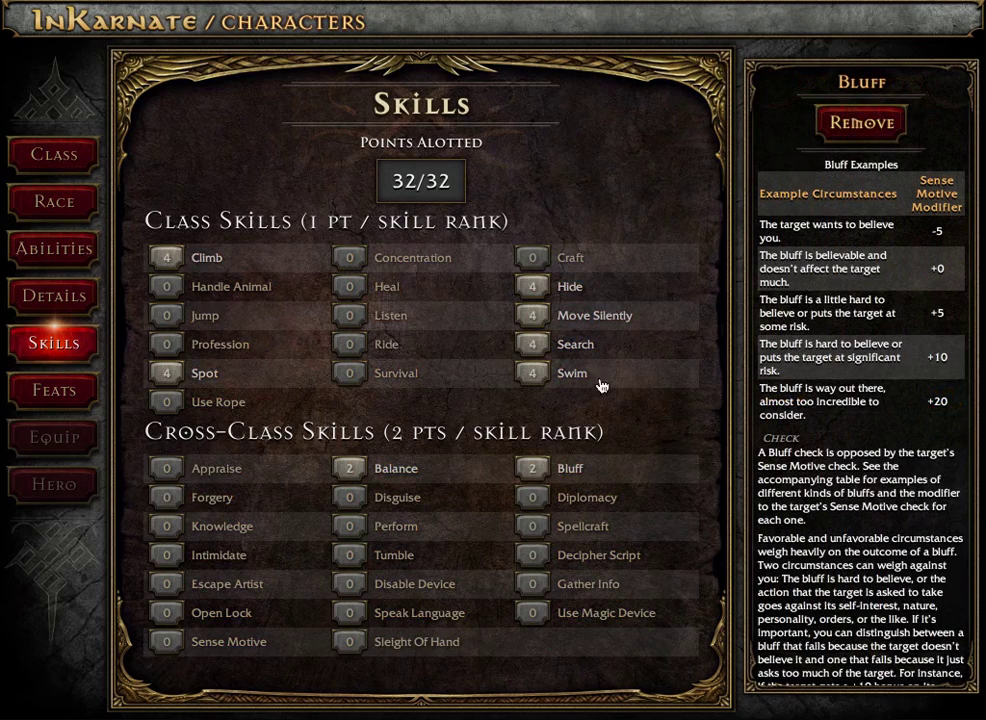
left_click(76, 389)
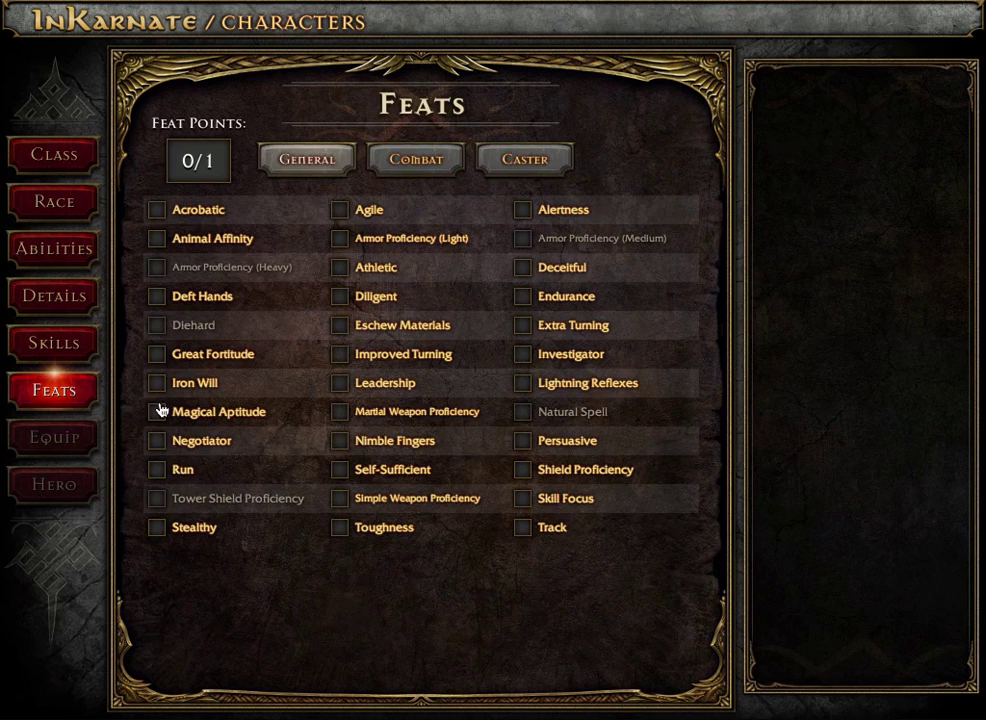
Step: Browse the Combat and Caster feats, then take the General Acrobatic feat
left_click(411, 162)
left_click(502, 150)
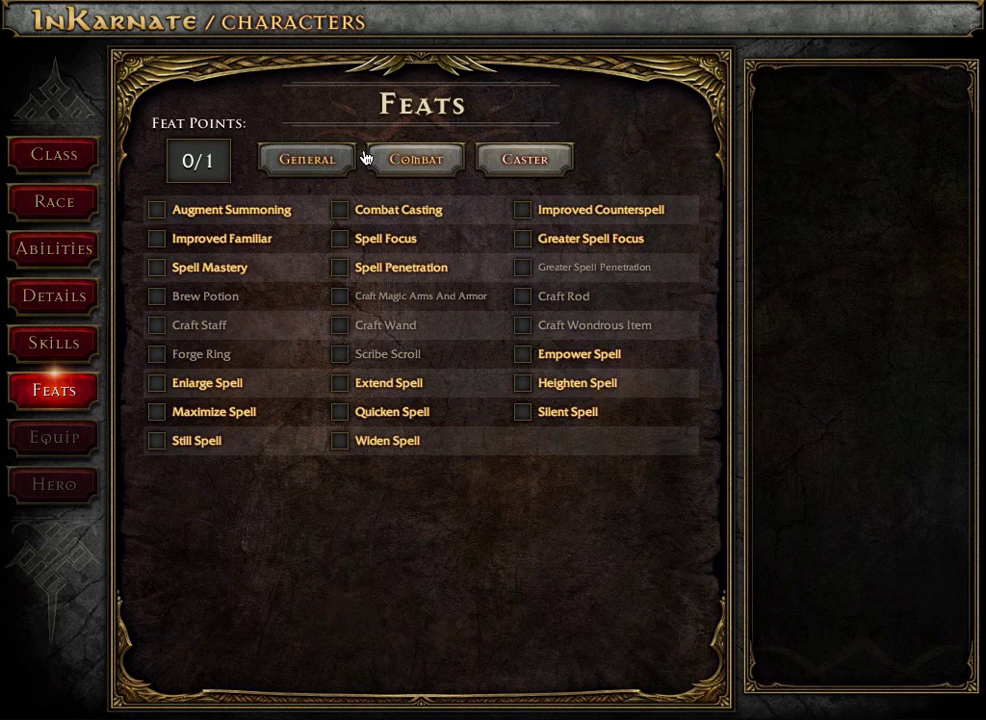
left_click(296, 164)
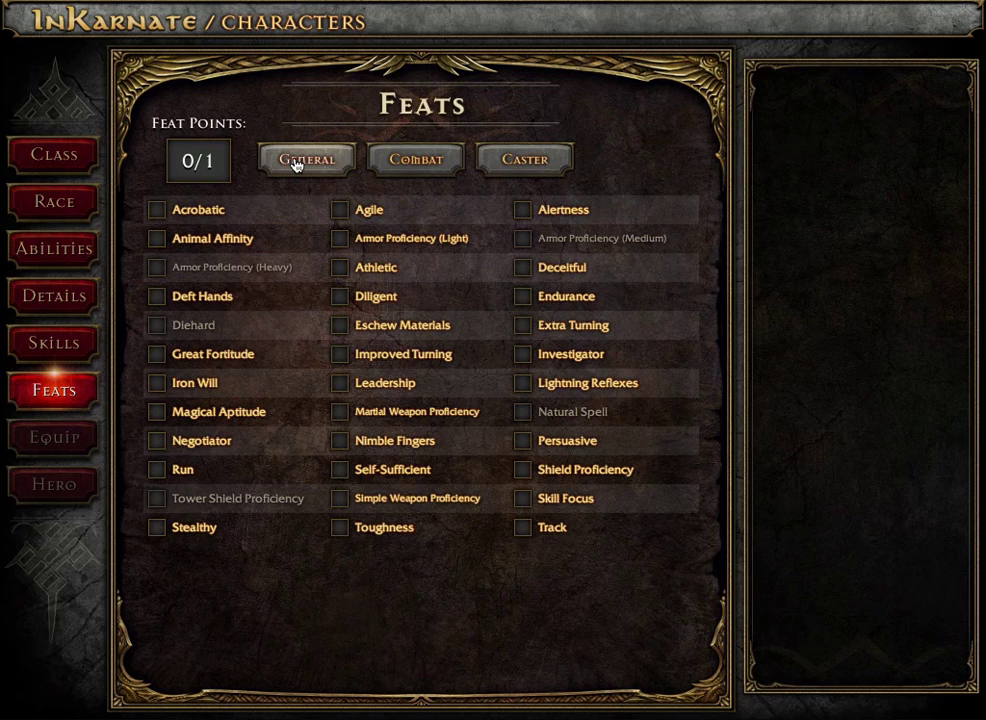
left_click(197, 212)
left_click(857, 118)
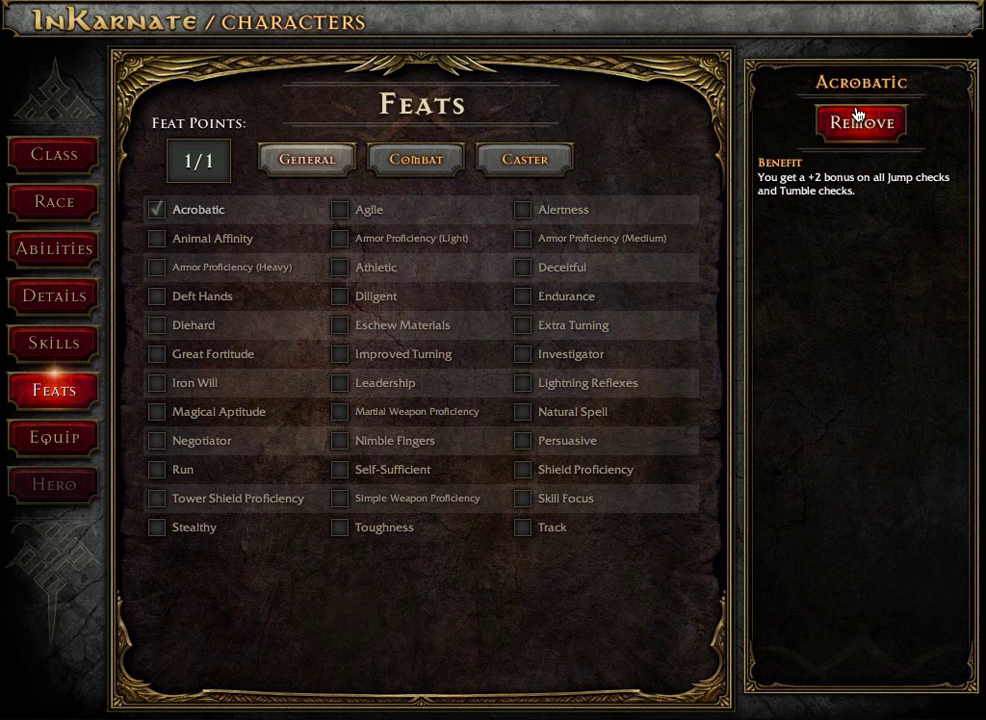
left_click(66, 432)
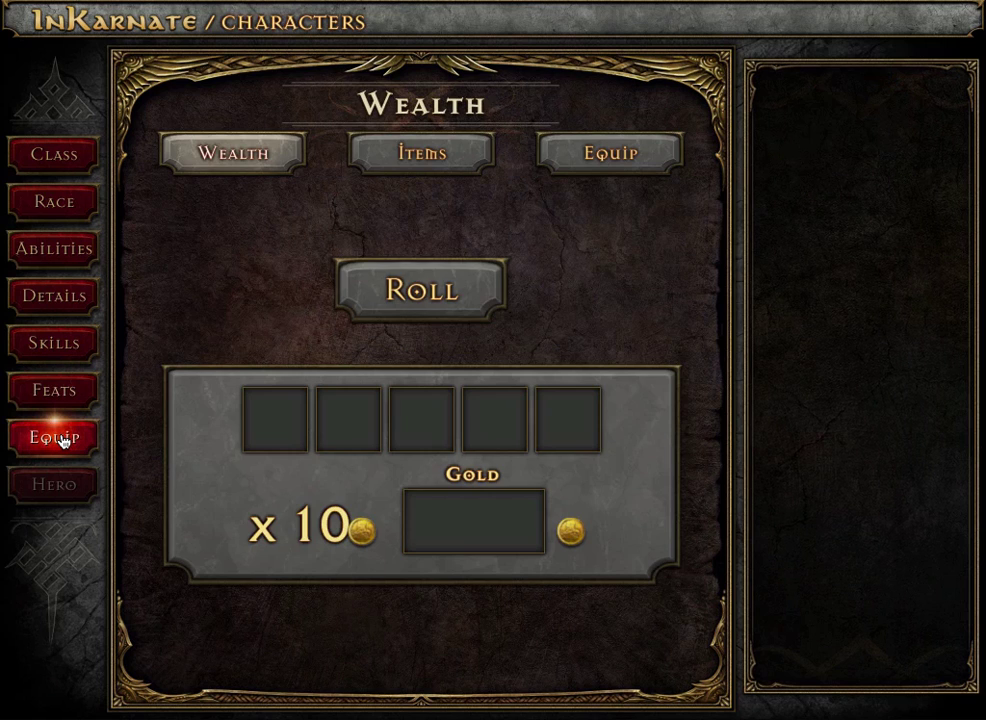
Step: Roll starting wealth of 170 gold (1, 4, 4, 1, 1 × 10)
left_click(409, 295)
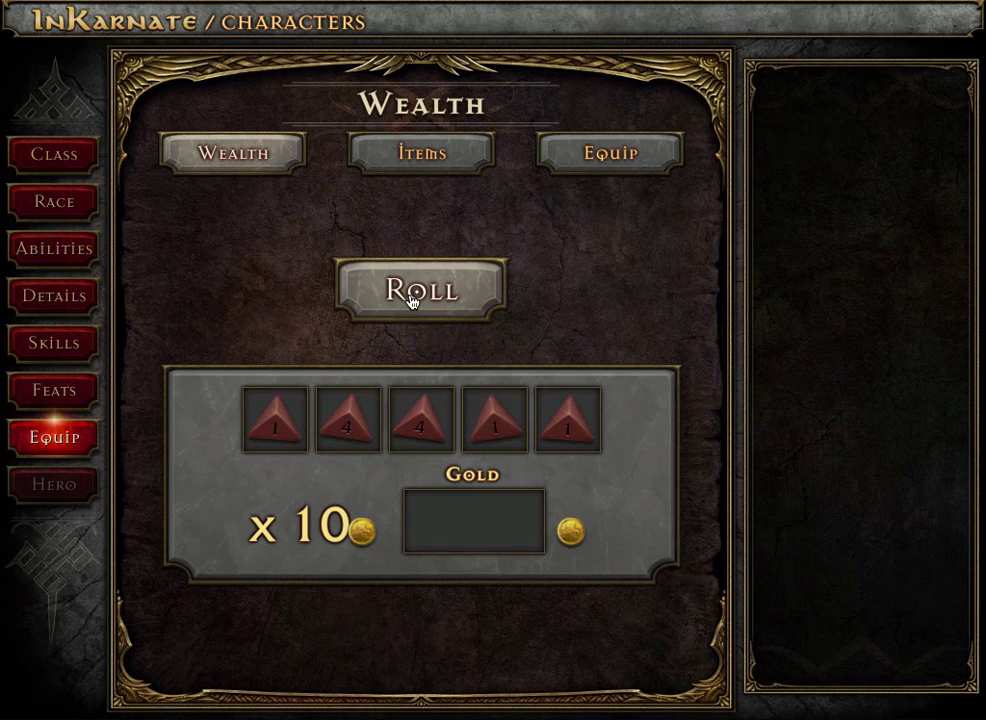
left_click(420, 151)
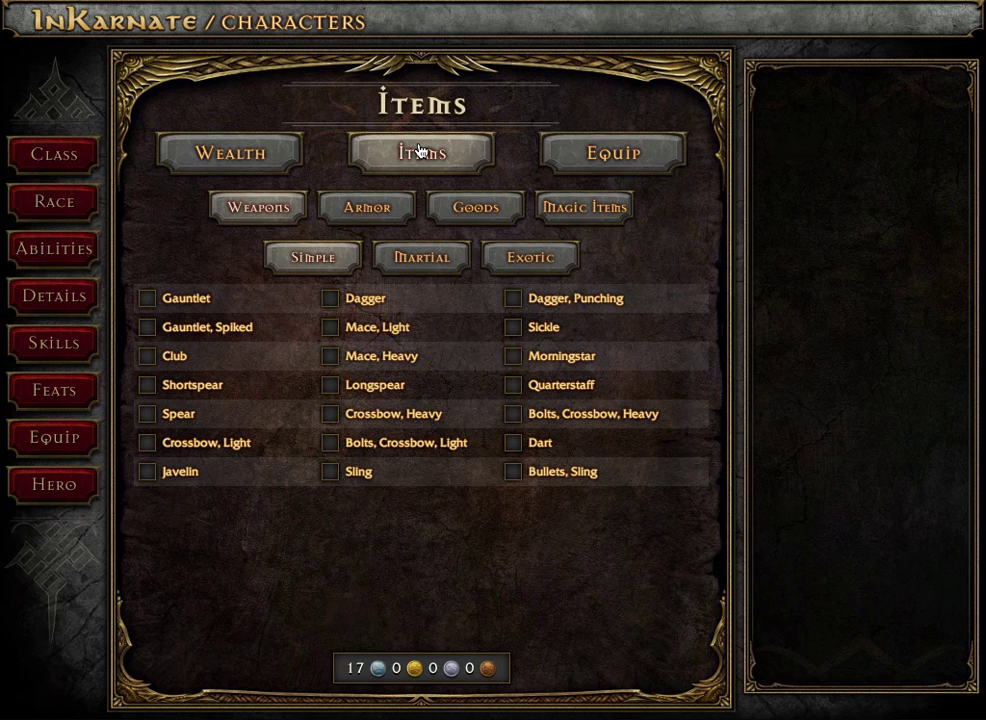
Step: Buy a Dagger, plus a Longsword and Shortbow from the martial weapons
left_click(363, 300)
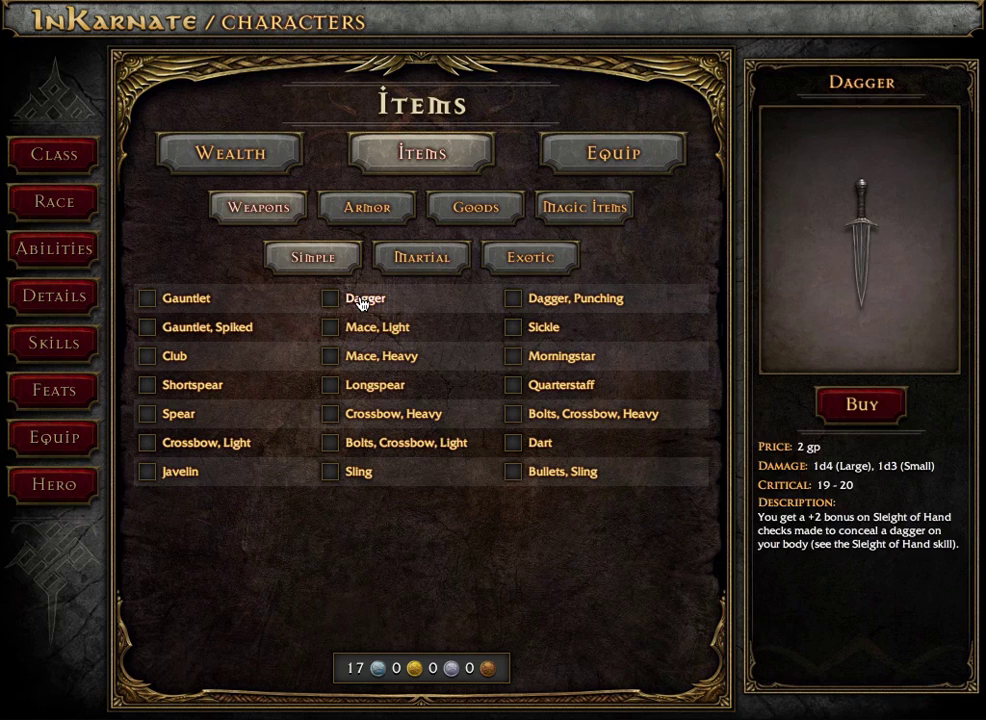
left_click(851, 410)
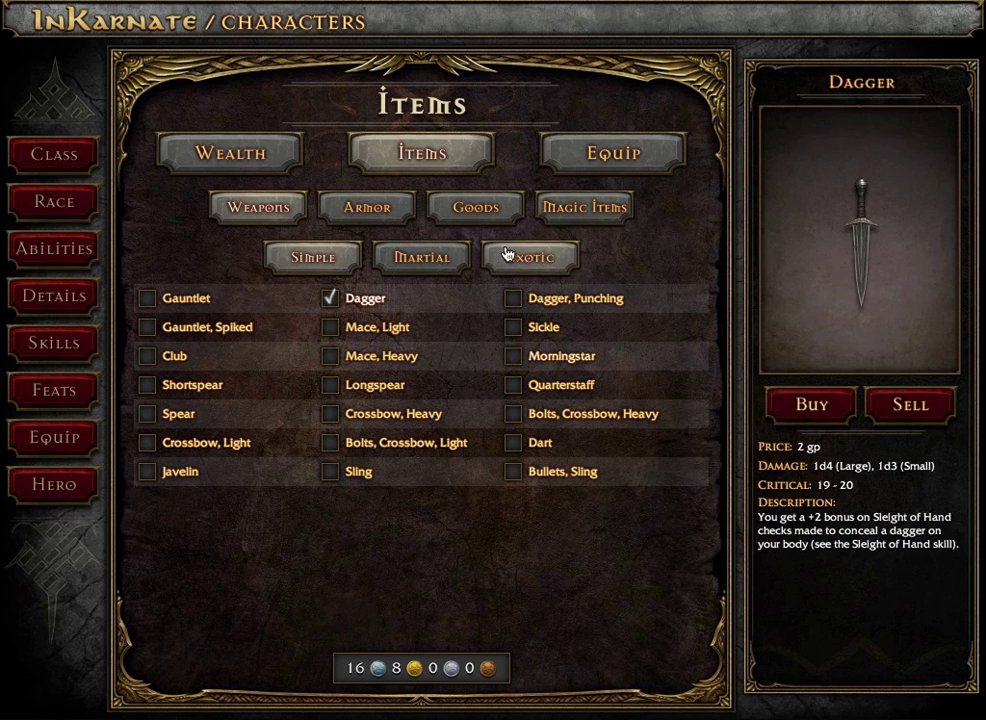
left_click(430, 264)
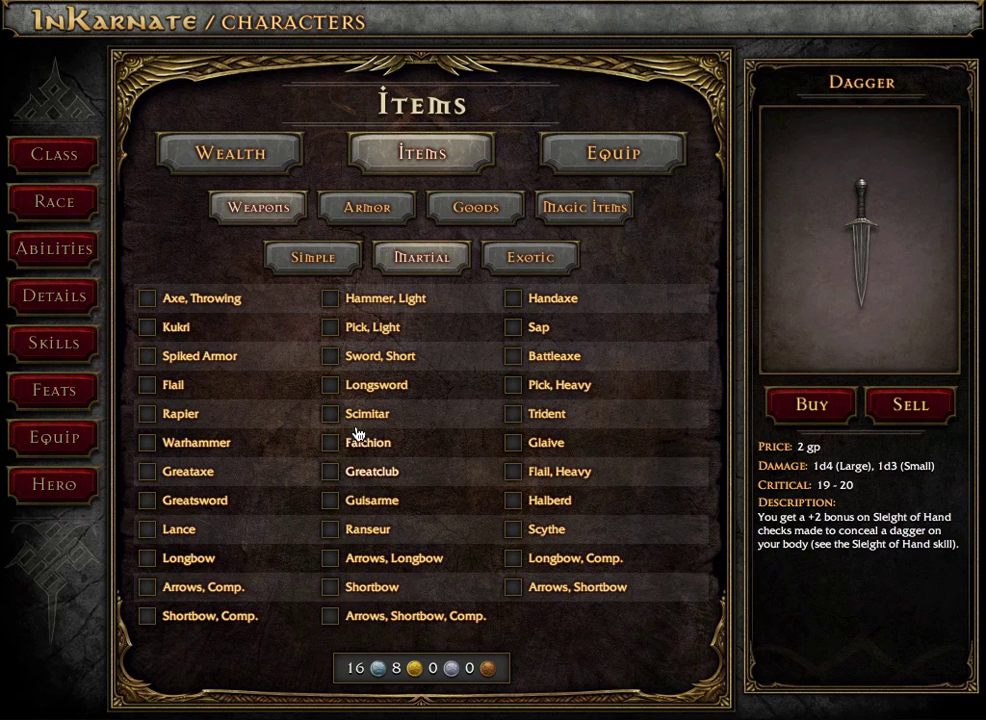
left_click(407, 385)
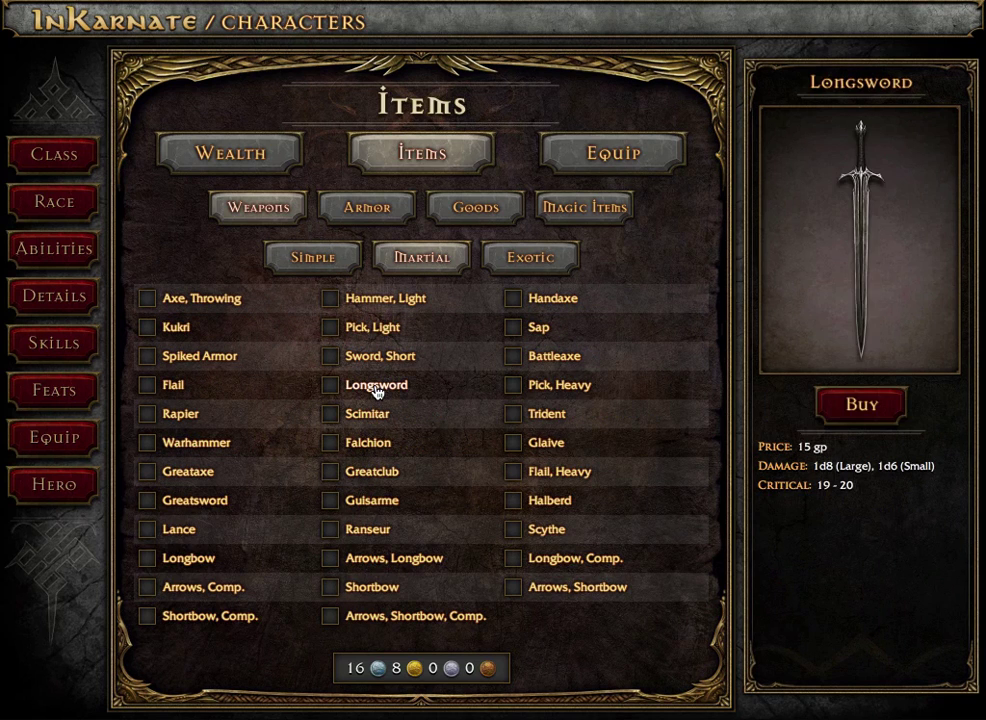
left_click(842, 404)
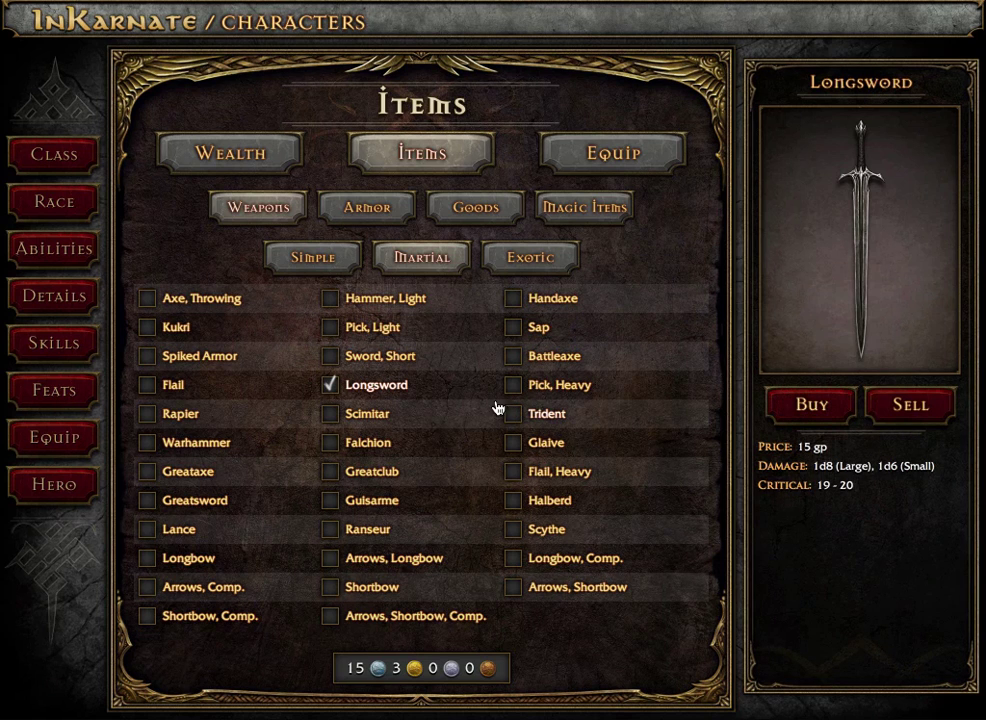
left_click(372, 588)
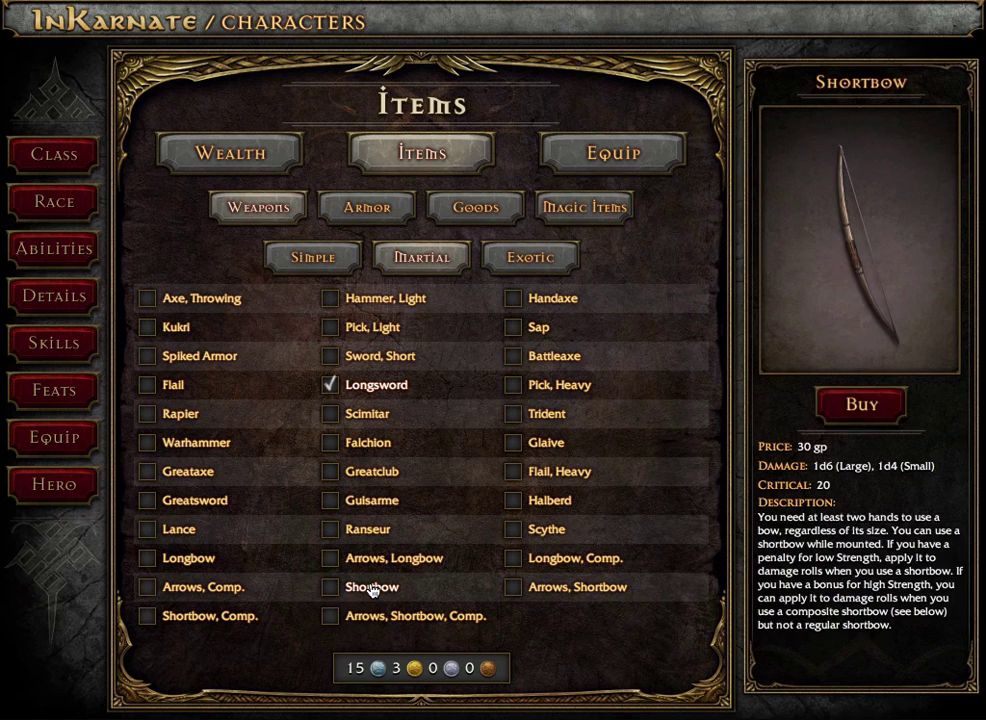
left_click(837, 410)
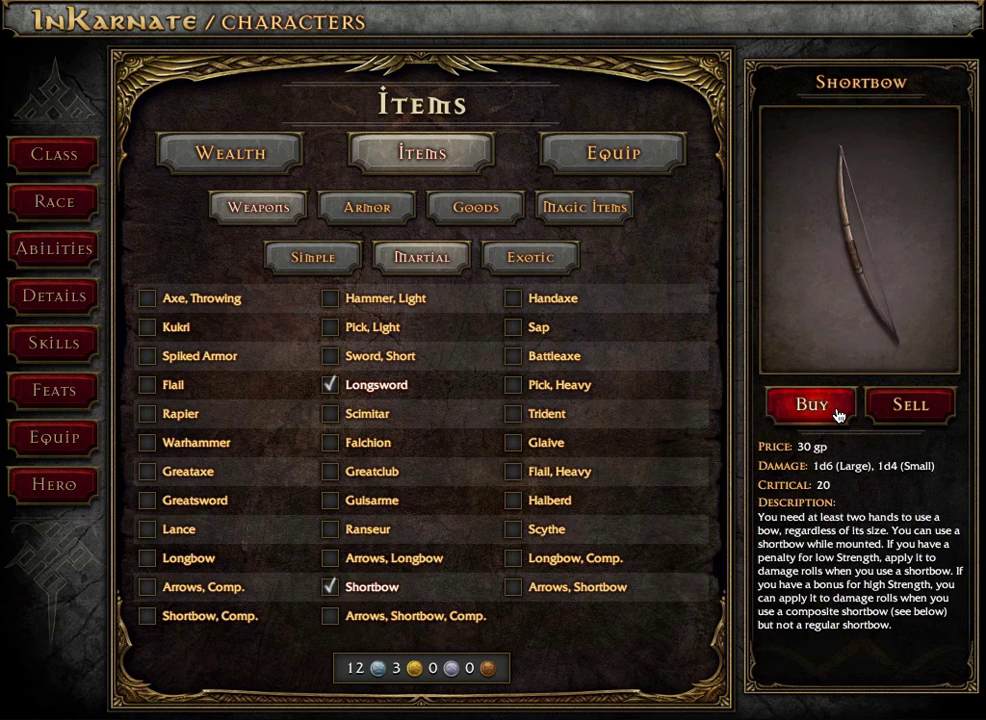
left_click(363, 220)
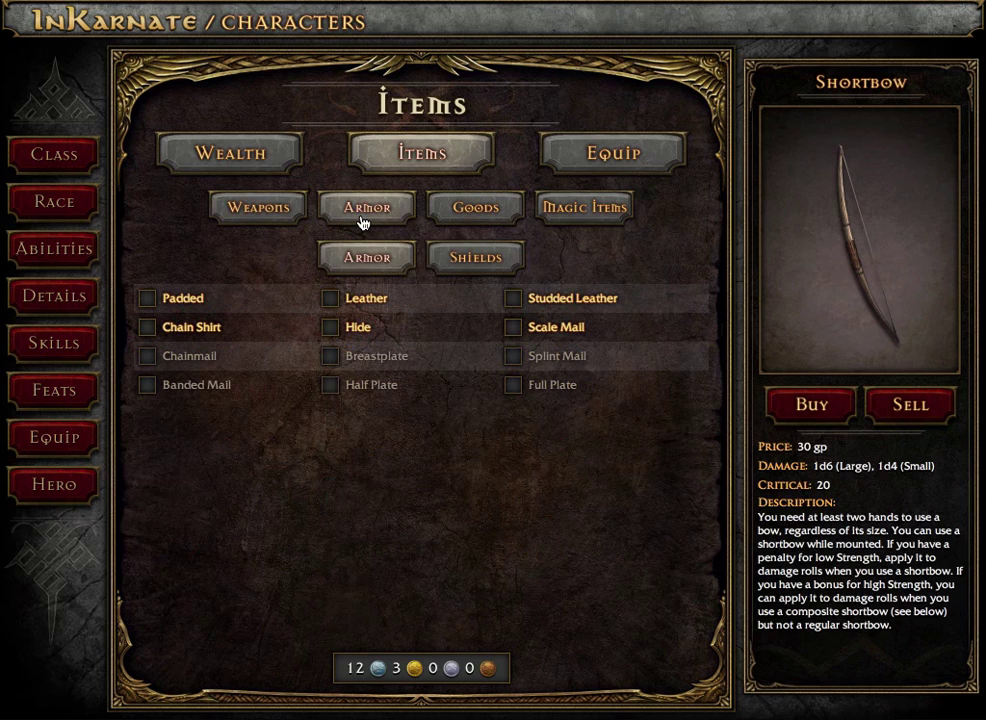
Step: Buy Studded Leather armor for 25 gp, leaving 9 platinum and 8 gold
left_click(353, 302)
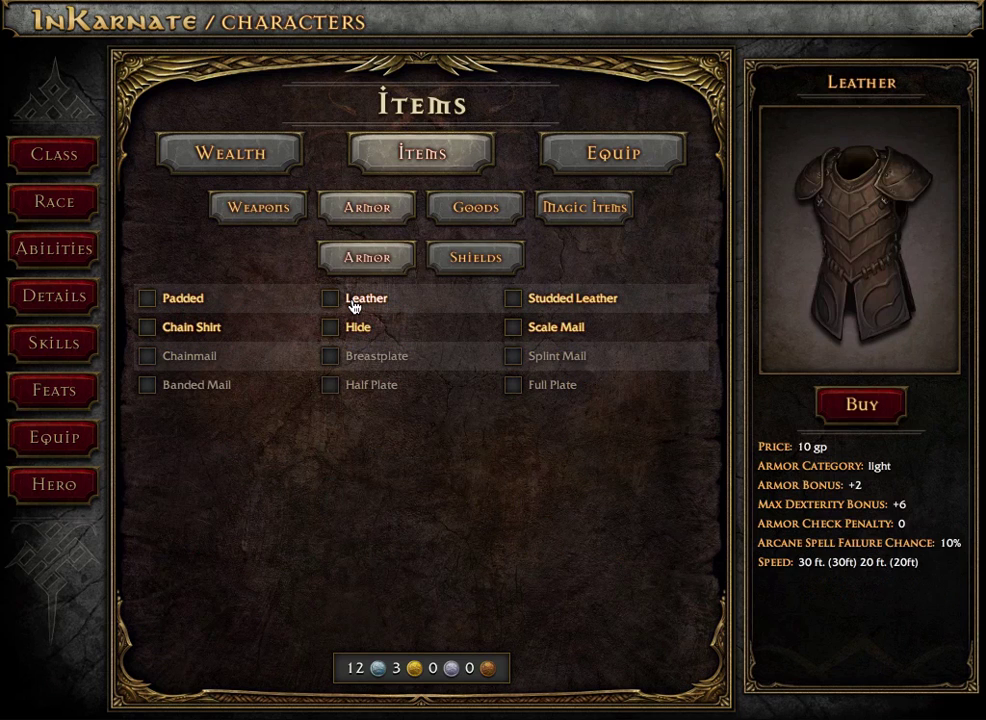
left_click(541, 301)
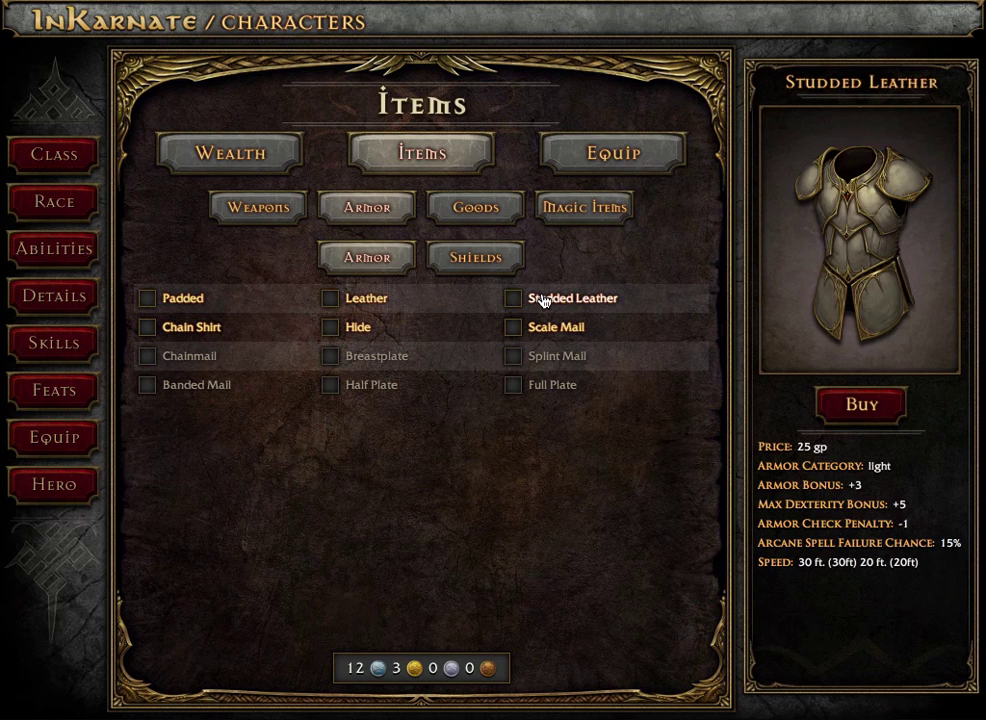
left_click(857, 407)
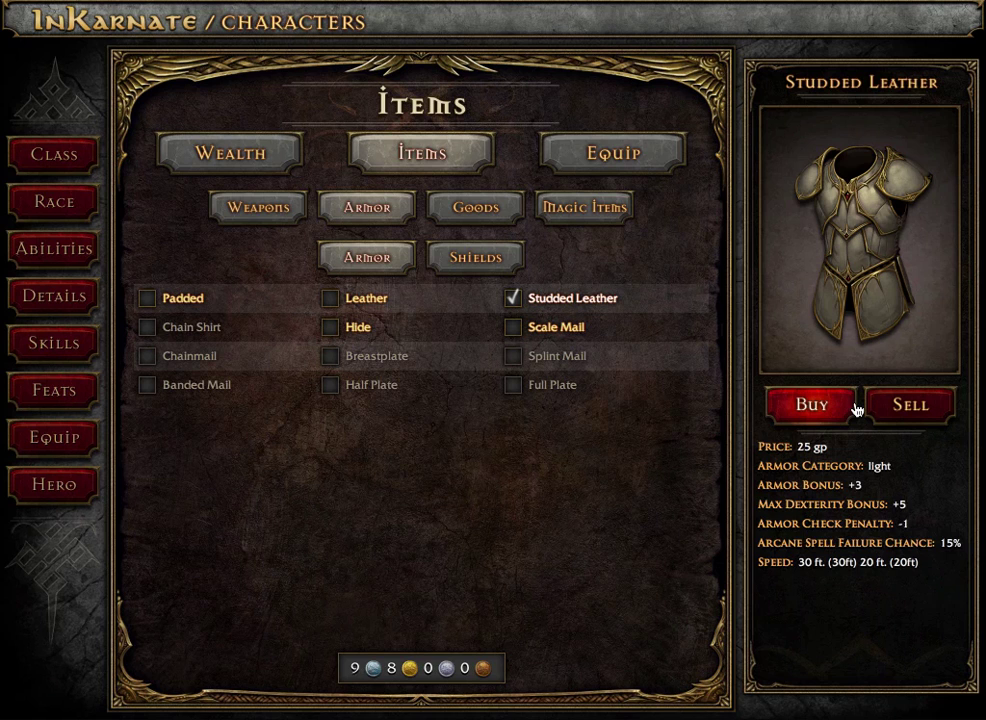
left_click(640, 150)
Step: Equip the owned Studded Leather in the armor slot
left_click(331, 346)
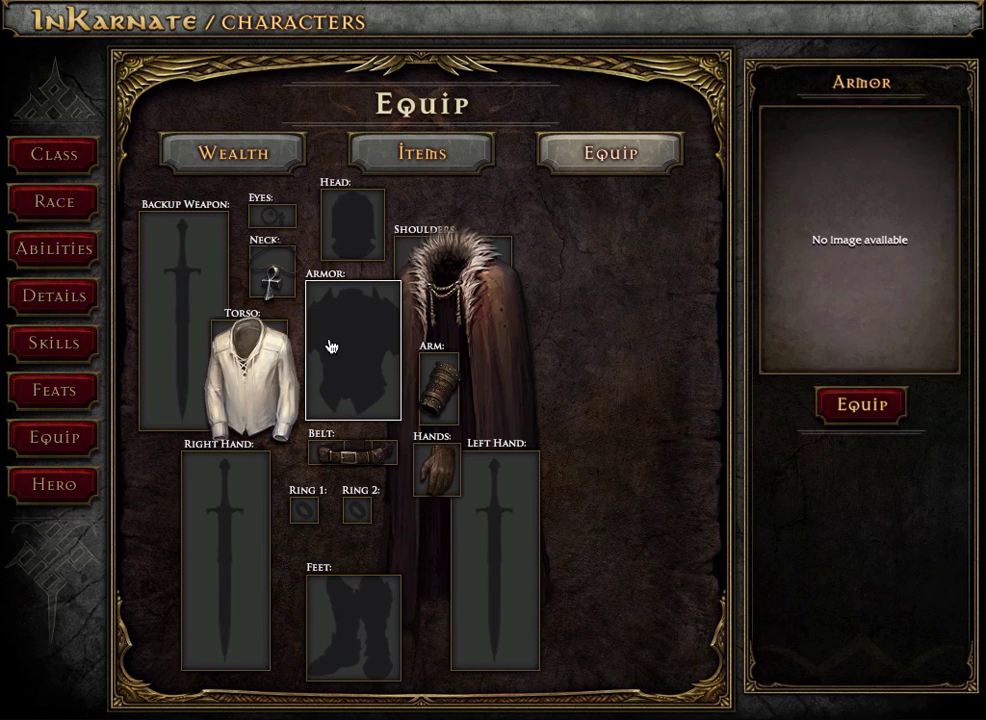
left_click(849, 422)
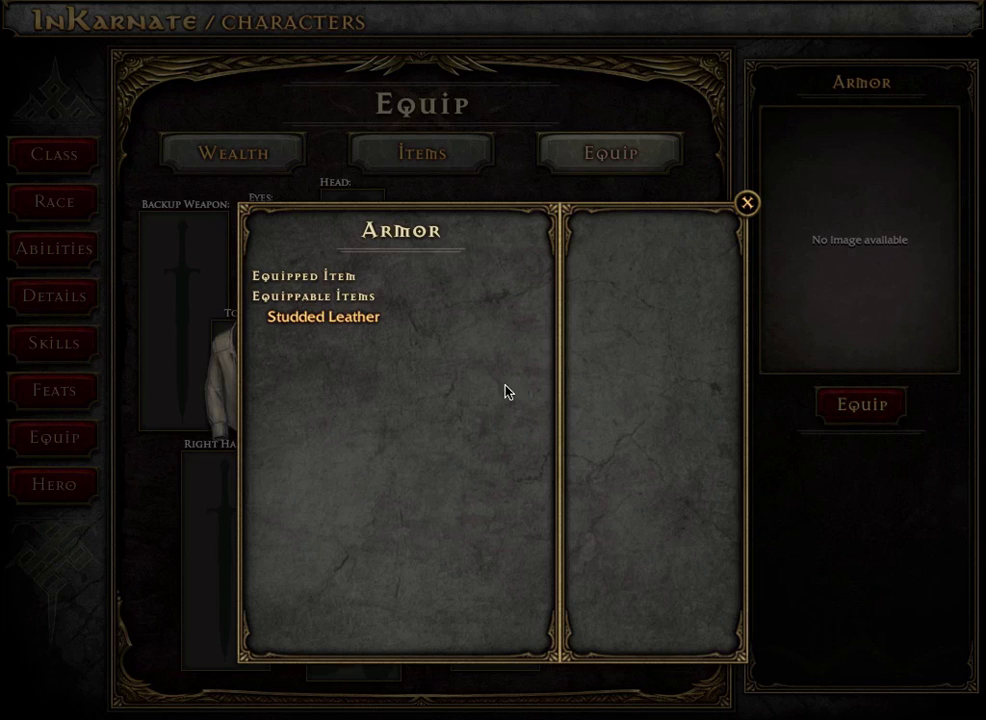
left_click(350, 320)
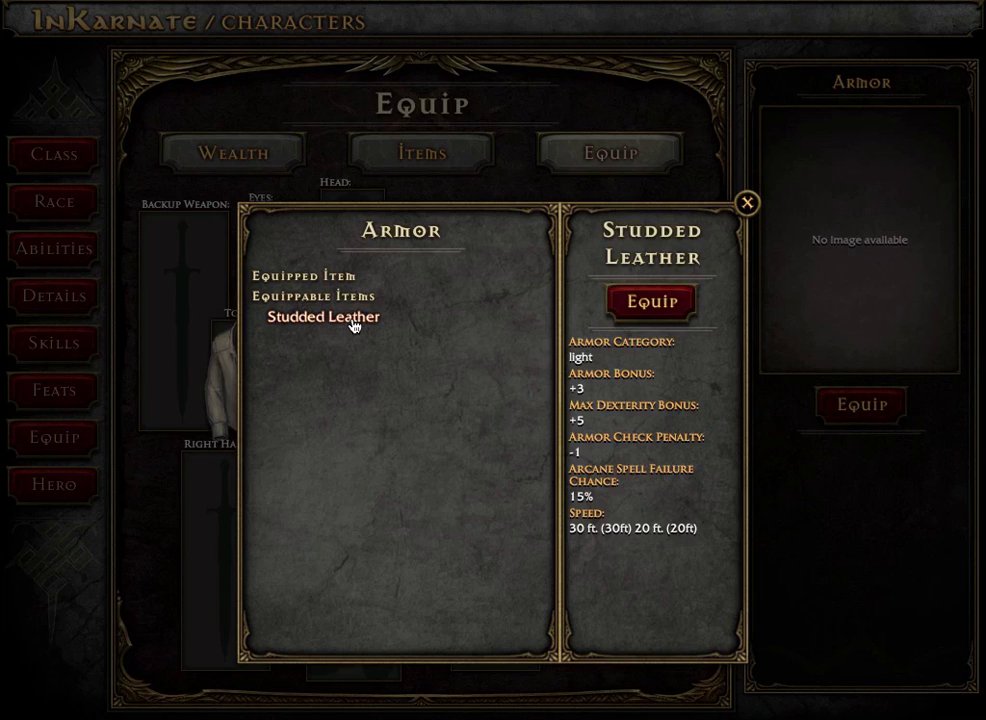
left_click(634, 300)
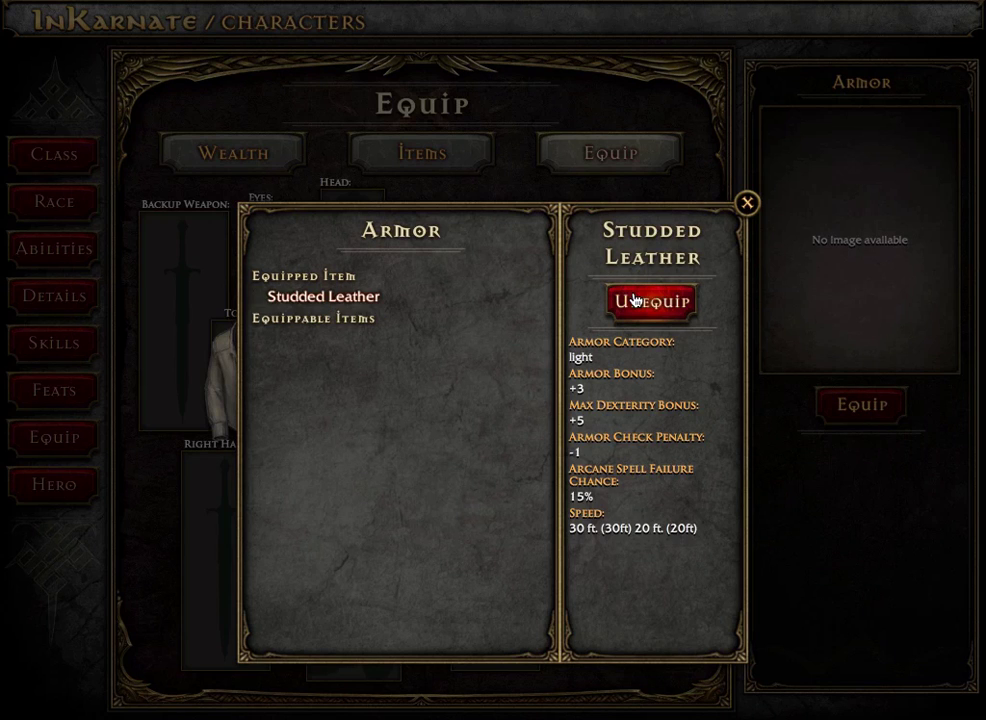
Step: Equip the Longsword, Dagger and Shortbow, then show the hero sheet with AC 18
left_click(746, 204)
left_click(233, 486)
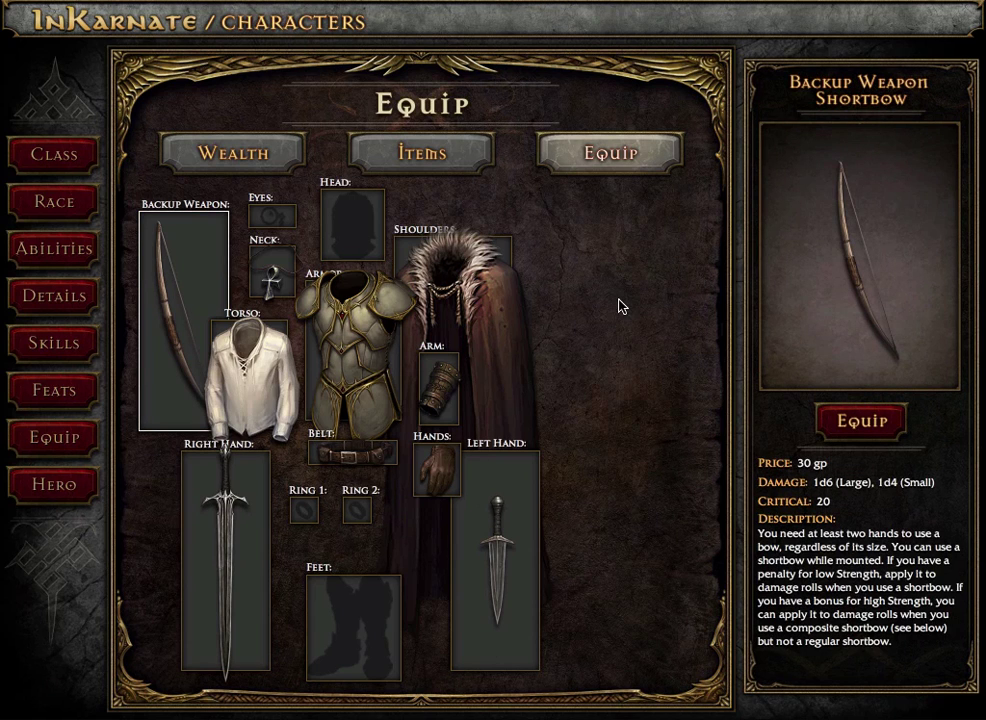
left_click(30, 484)
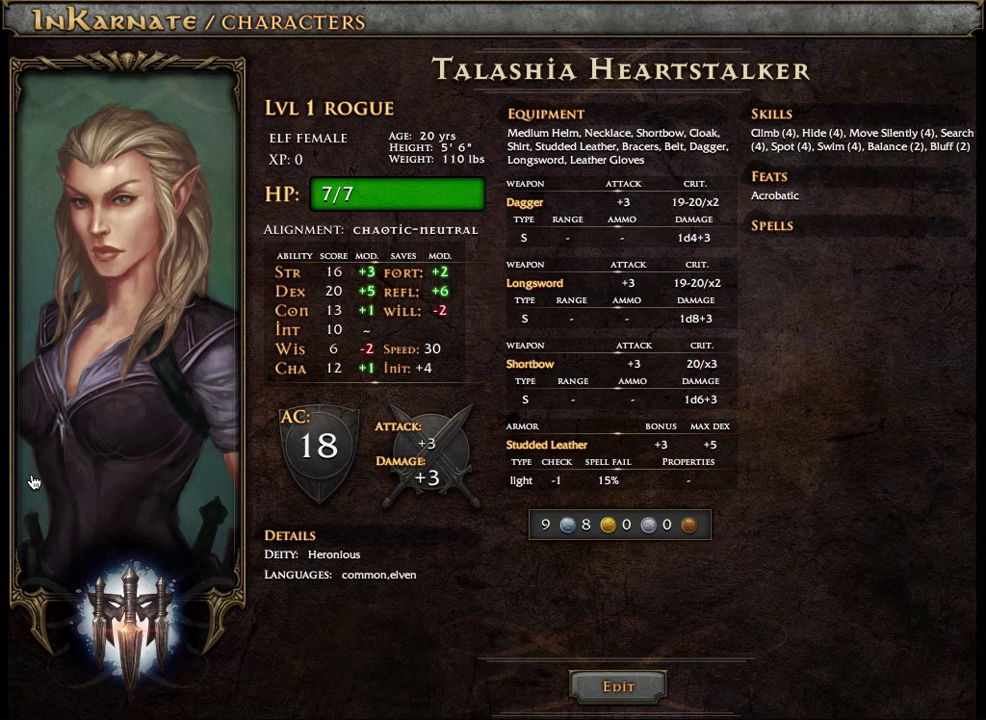